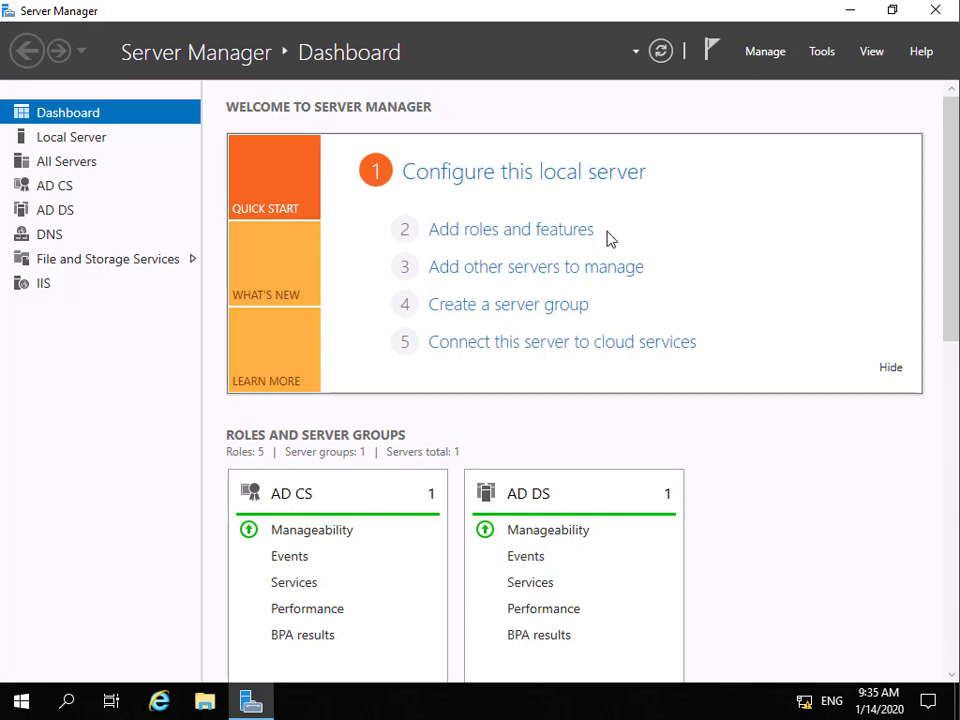
# Install the Active Directory Federation Services role on LON-DC1 as a role-based installation with no extra features.
pyautogui.click(560, 234)
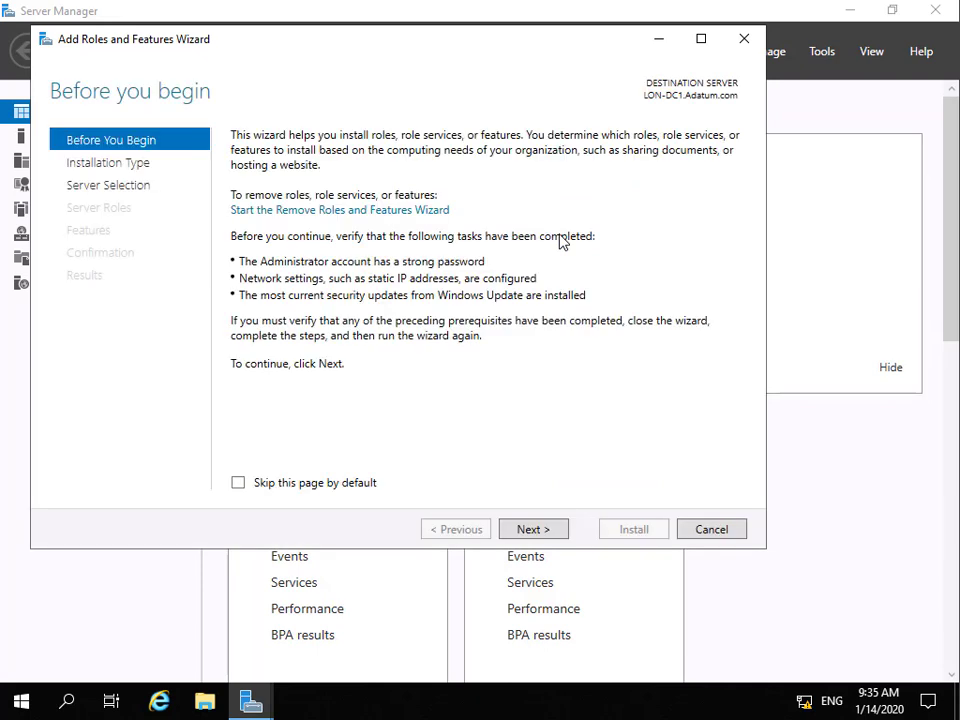
pyautogui.click(555, 530)
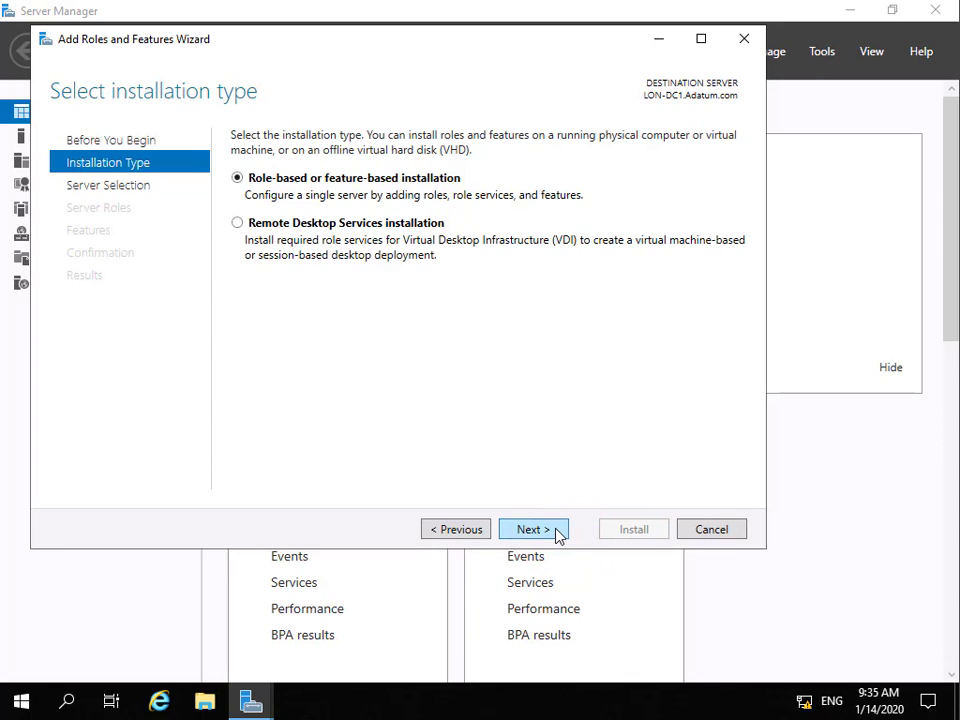
pyautogui.click(533, 529)
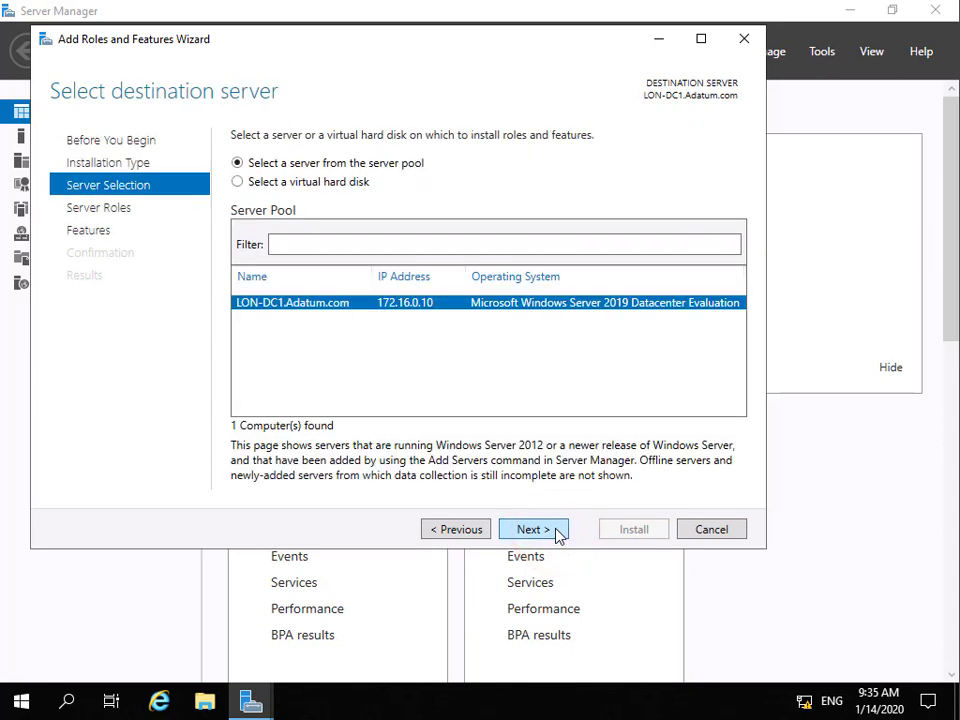
pyautogui.click(555, 531)
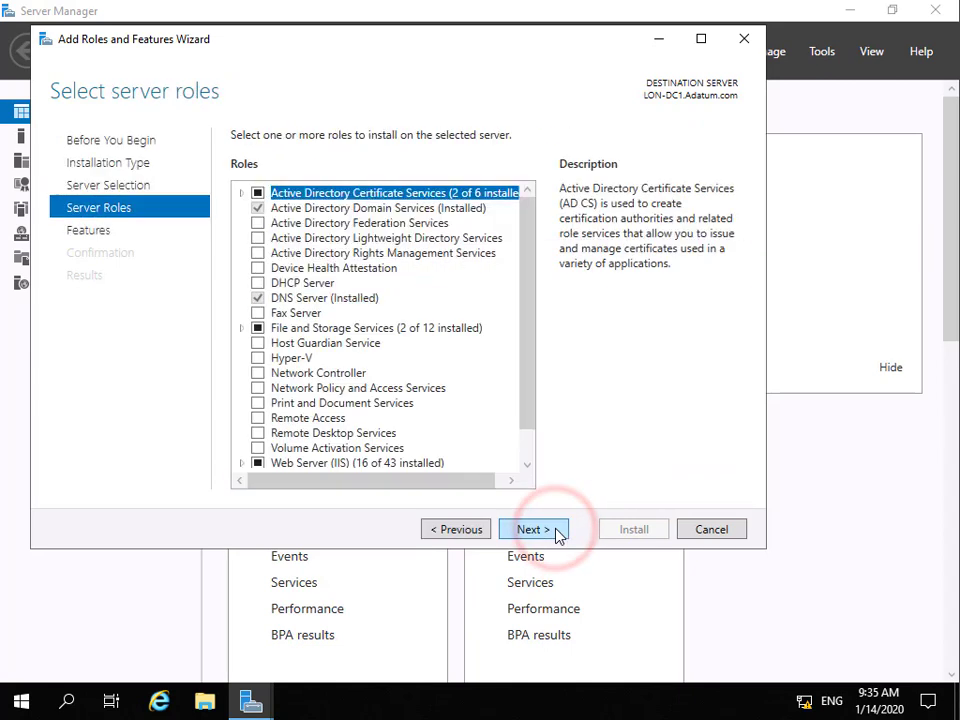
pyautogui.click(258, 224)
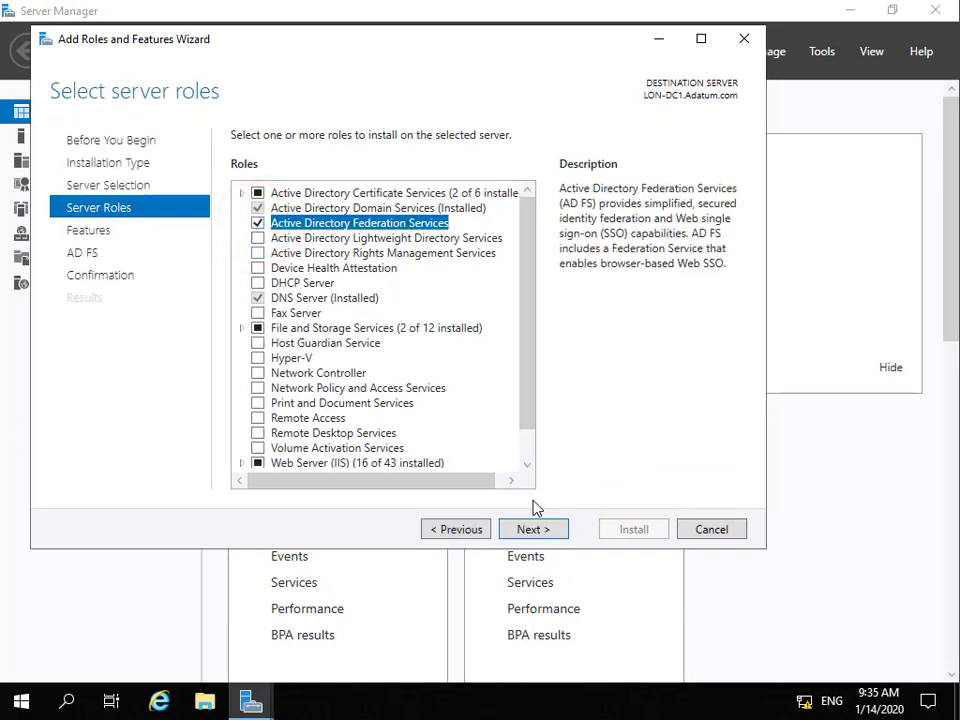
pyautogui.click(548, 532)
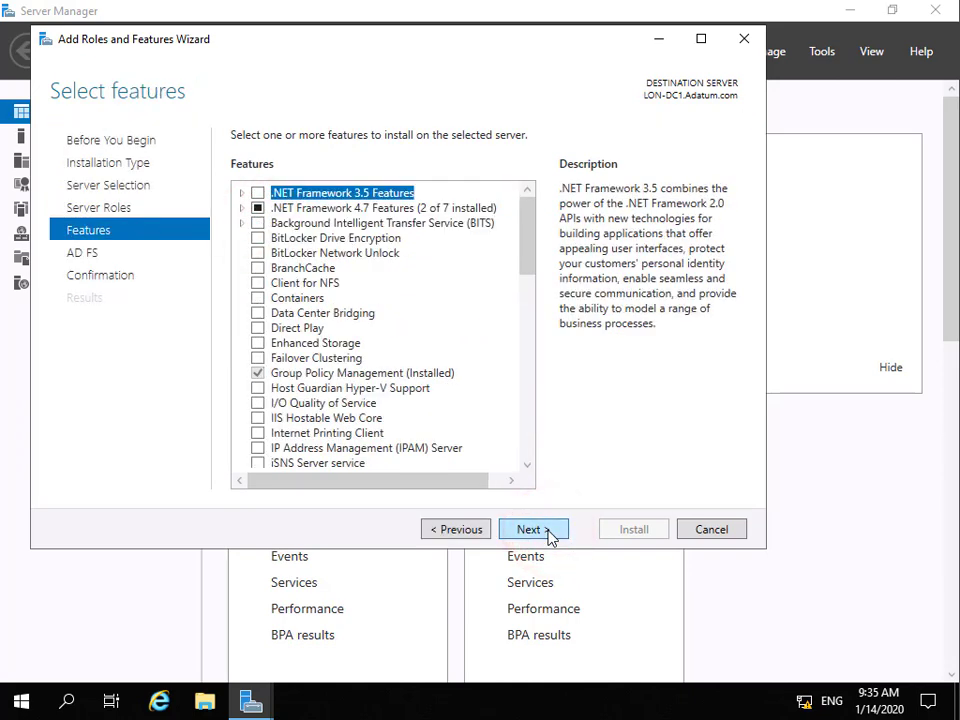
pyautogui.click(548, 532)
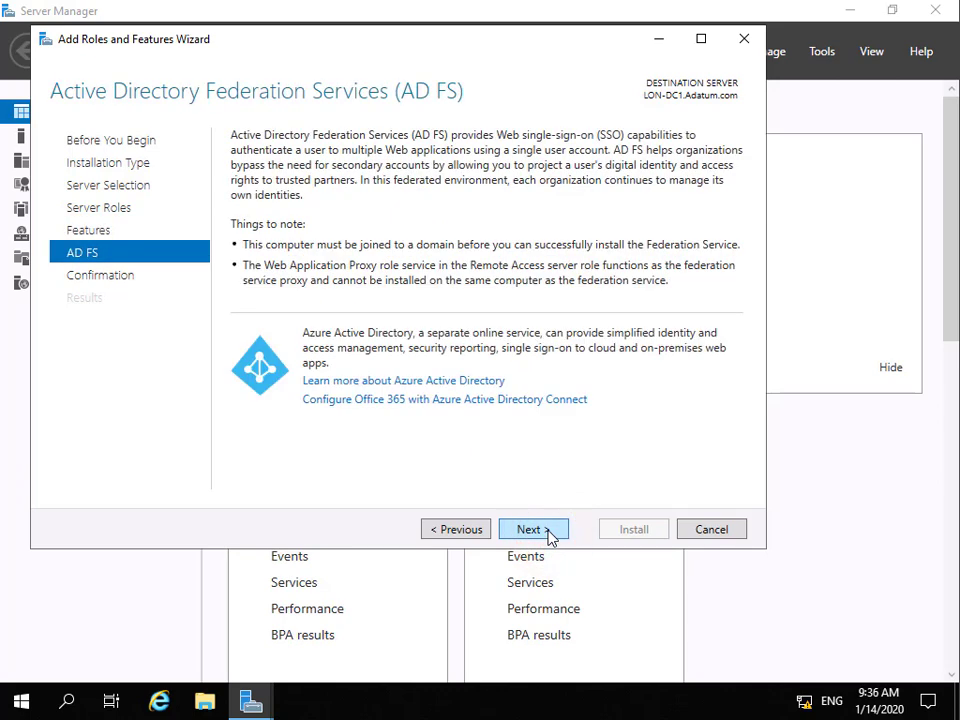
pyautogui.click(548, 532)
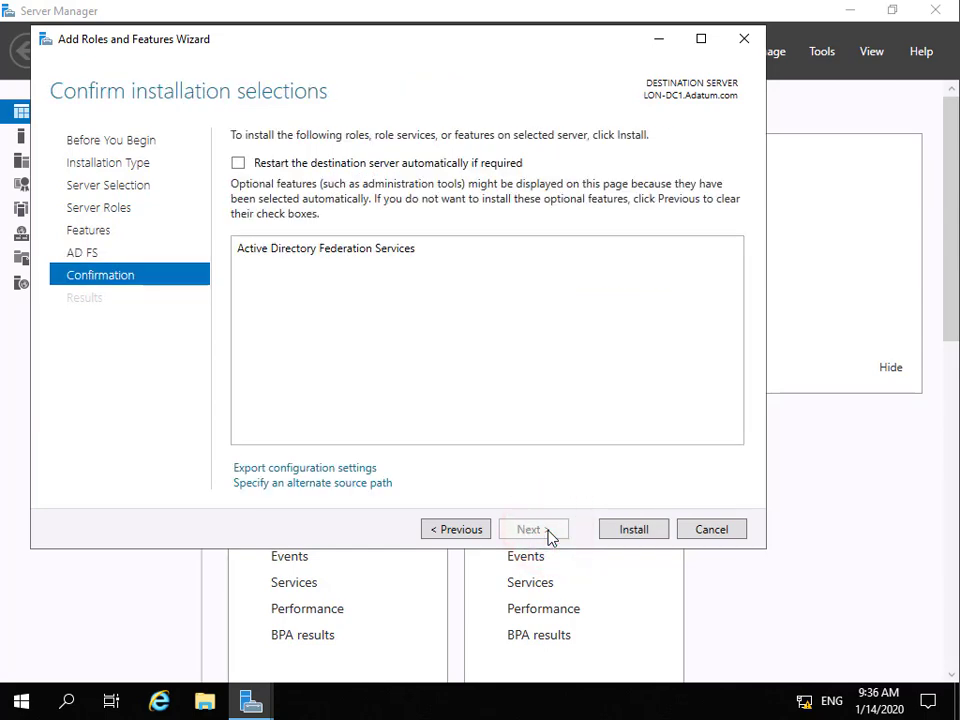
pyautogui.click(640, 538)
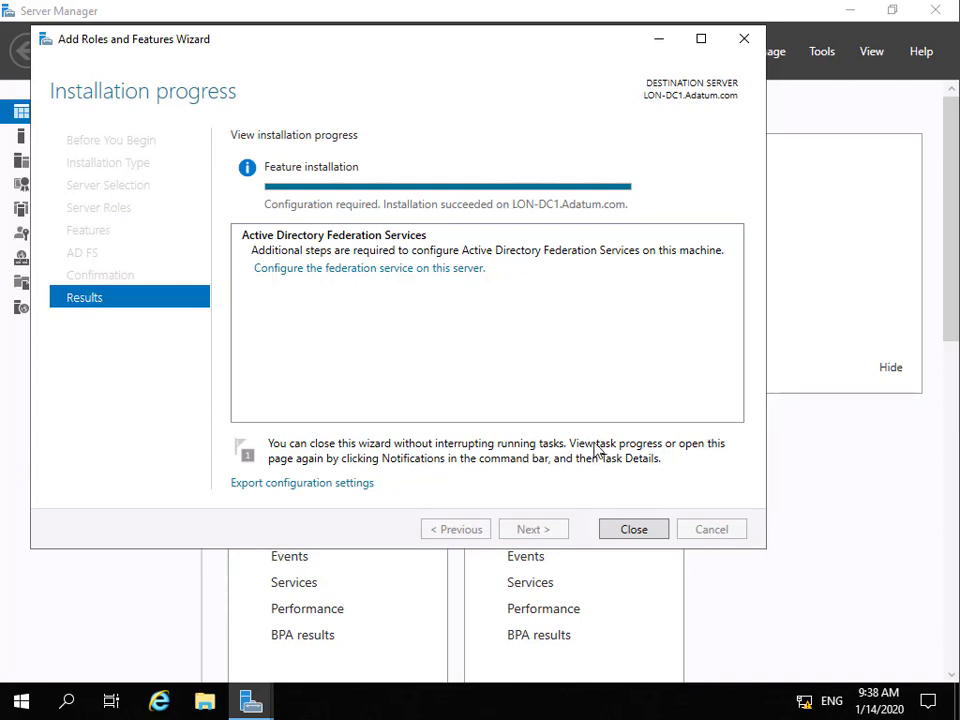
# Start AD FS configuration as the first federation server in a new farm, connecting as the current administrator.
pyautogui.click(647, 529)
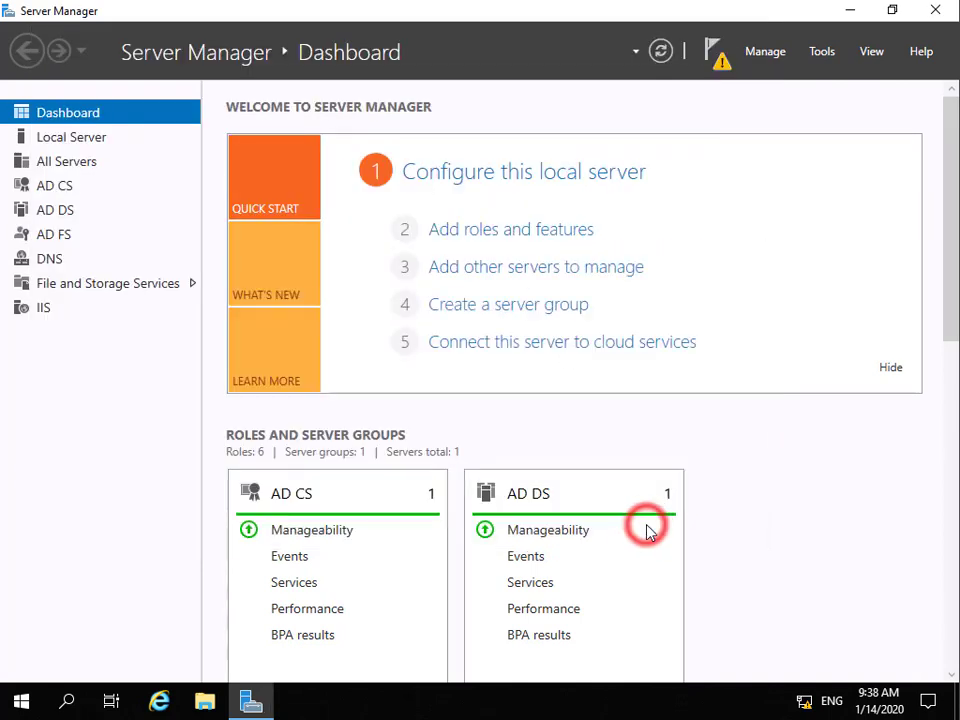
pyautogui.click(720, 66)
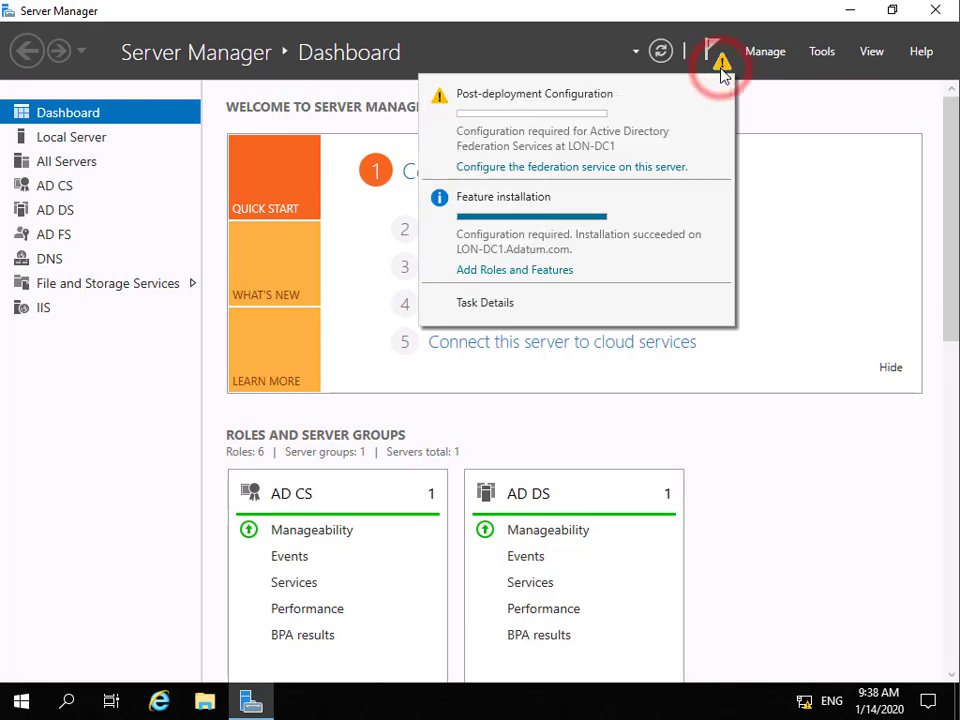
pyautogui.click(636, 172)
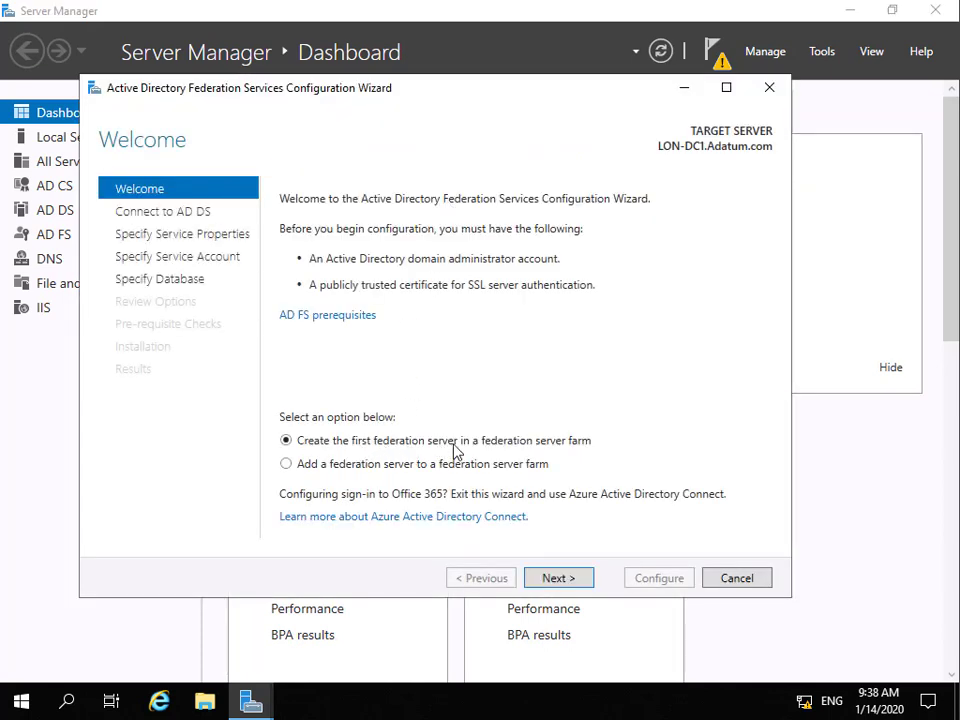
pyautogui.click(555, 577)
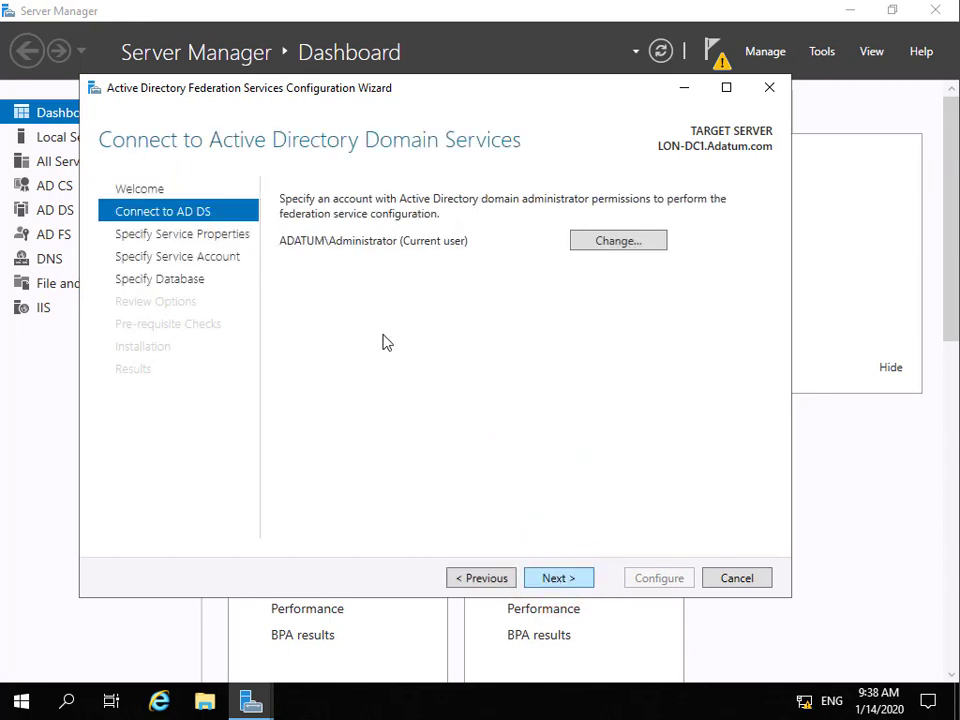
pyautogui.click(555, 579)
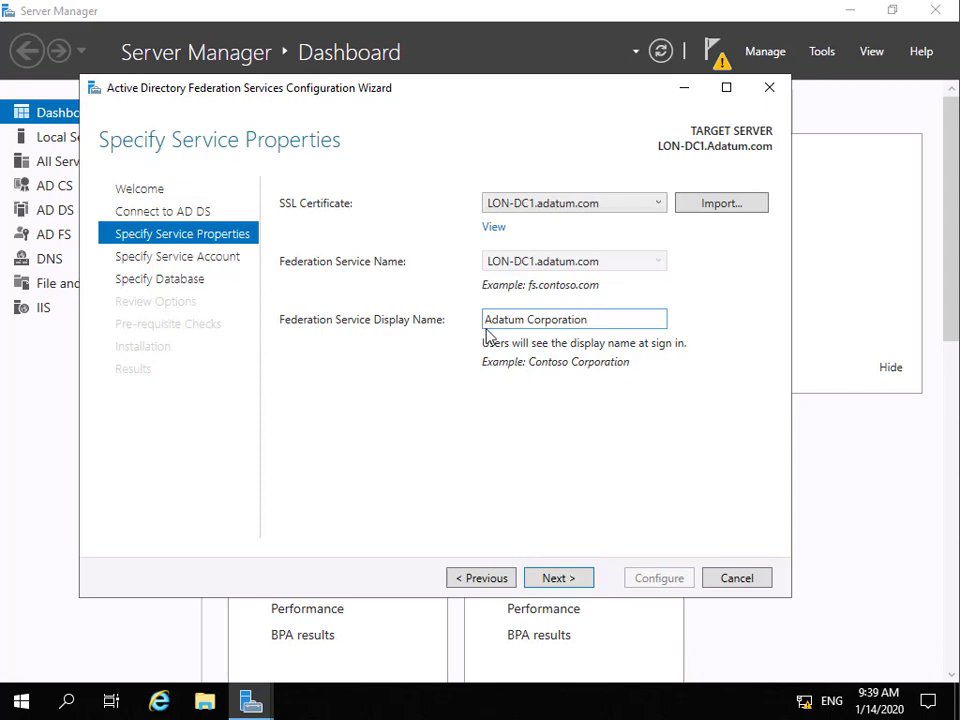
# Set the AD FS service account to the domain Administrator and enter the account password.
pyautogui.click(557, 578)
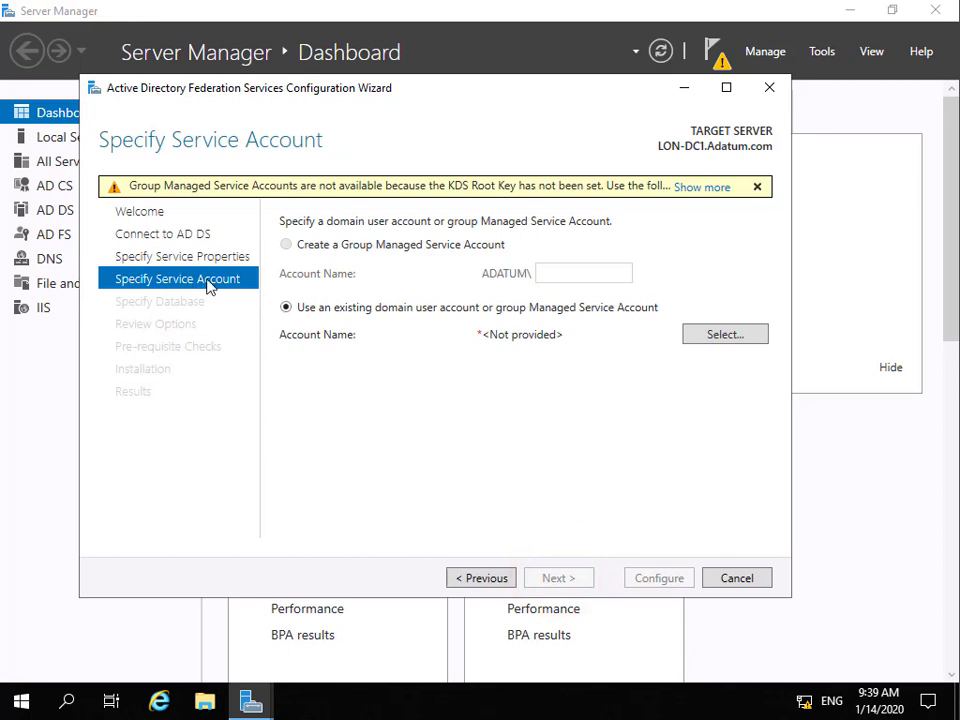
pyautogui.click(700, 339)
pyautogui.click(300, 270)
pyautogui.write('admin')
pyautogui.click(436, 259)
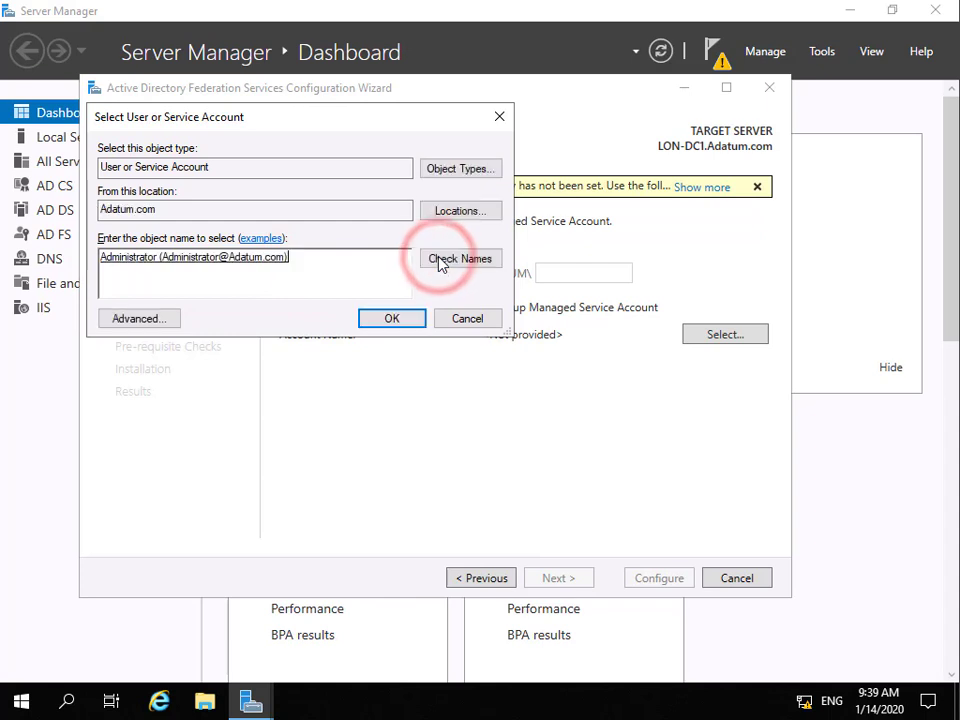
pyautogui.click(403, 320)
pyautogui.click(506, 366)
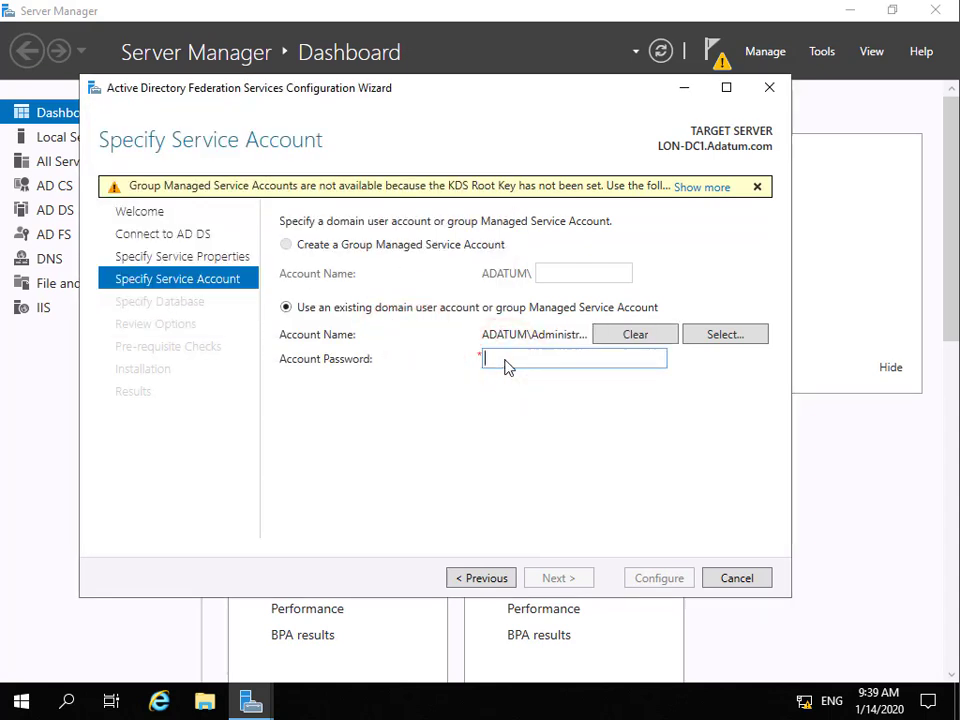
pyautogui.write('Pa55w.rd')
pyautogui.click(588, 578)
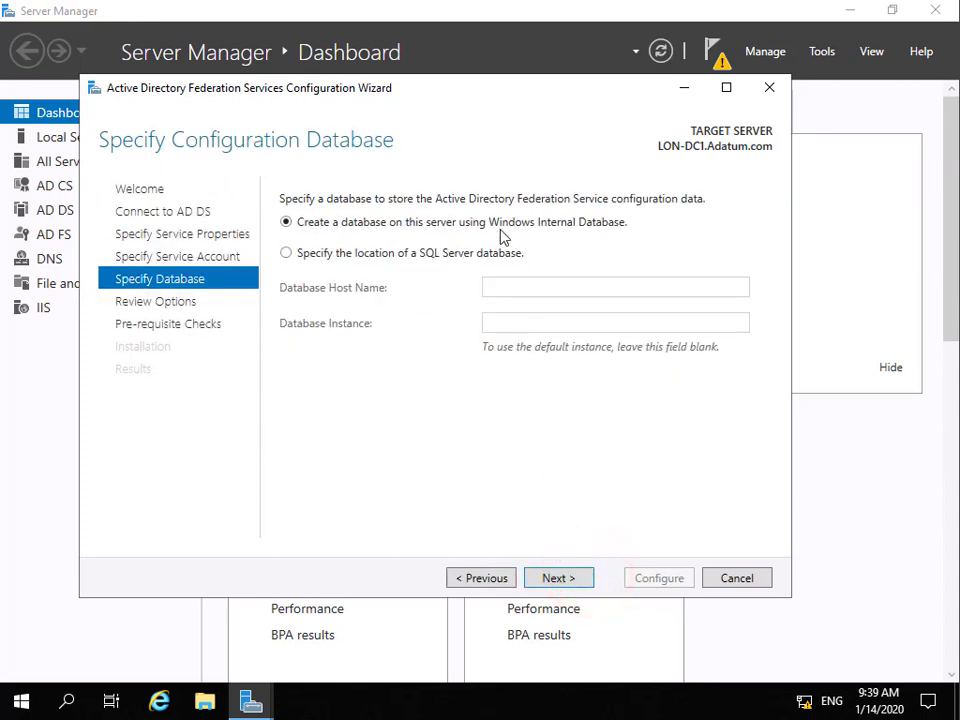
# Keep the Windows Internal Database, pass the prerequisite checks, and apply the AD FS configuration.
pyautogui.click(548, 584)
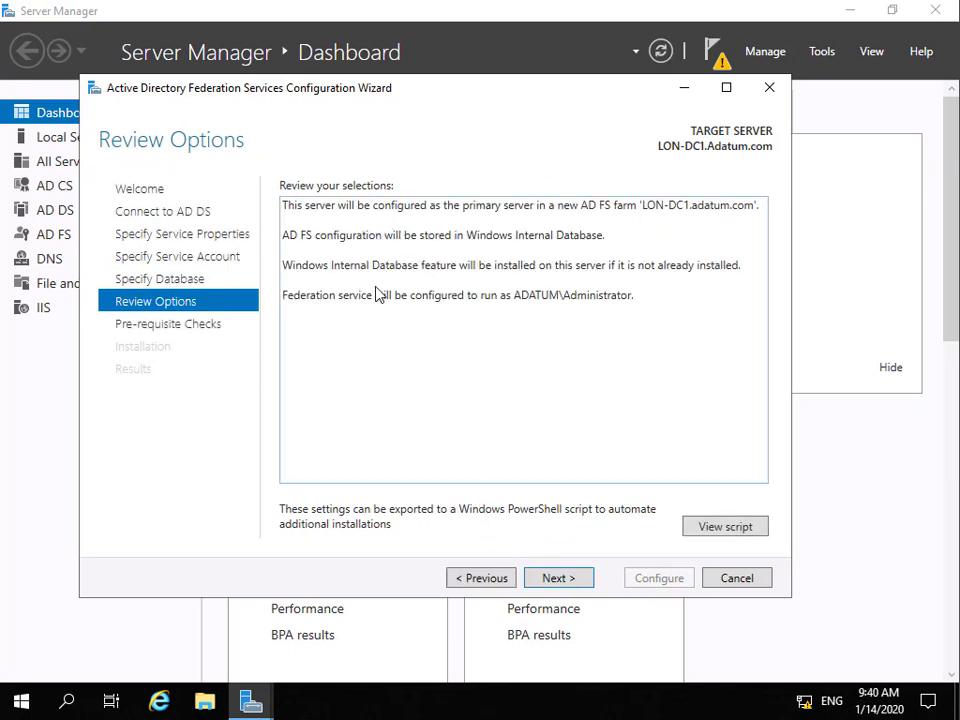
pyautogui.click(552, 577)
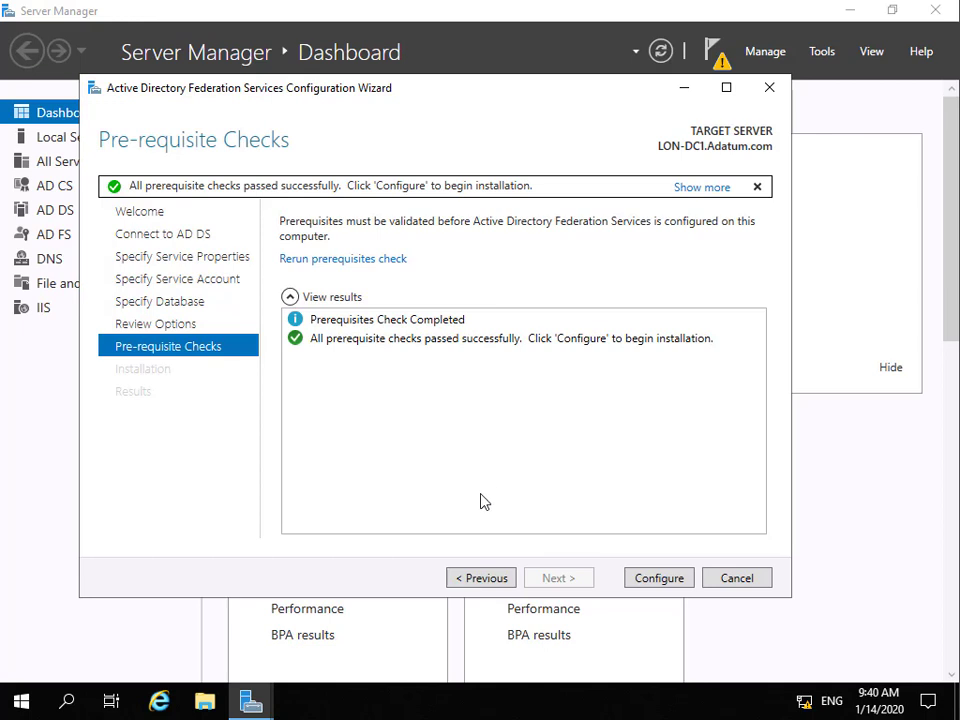
pyautogui.click(650, 578)
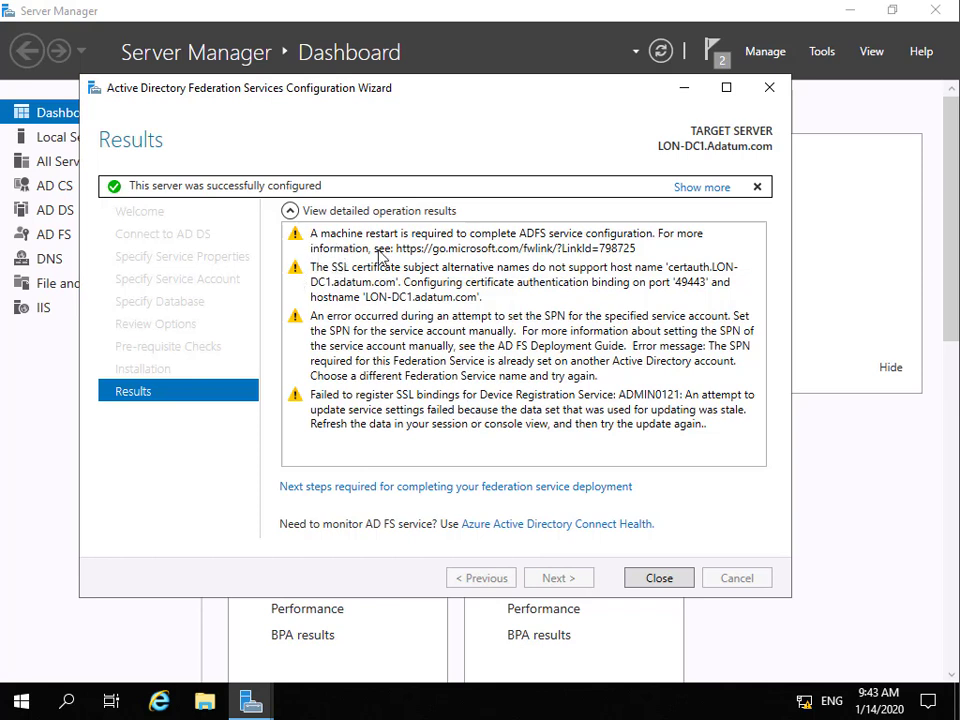
# Close the AD FS results and go to the Personal store in Certificates (Local Computer).
pyautogui.click(640, 577)
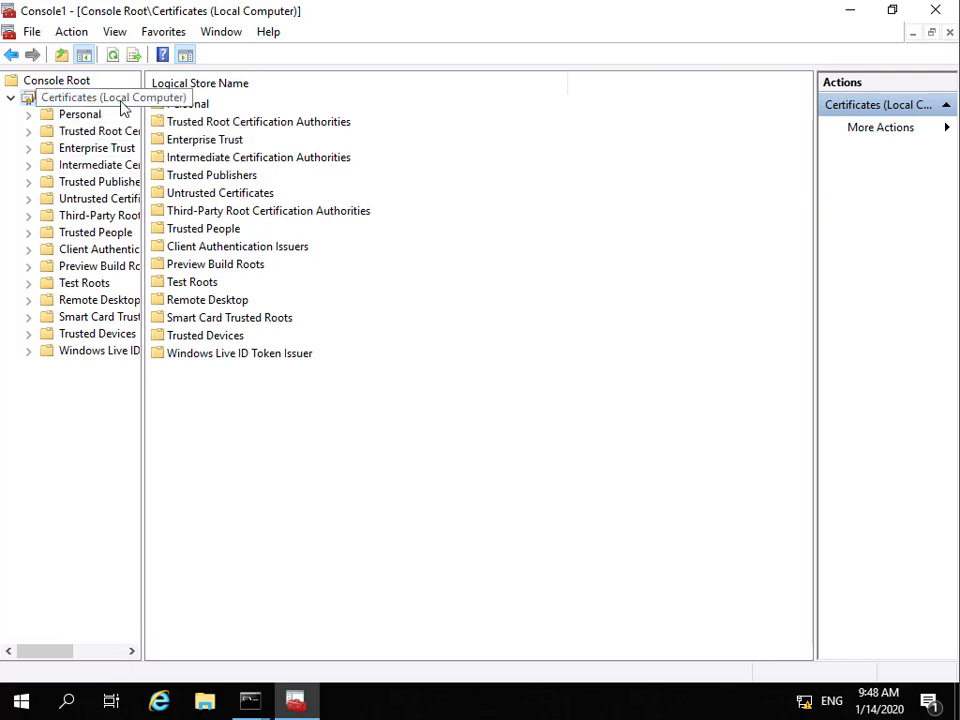
pyautogui.click(68, 117)
# Request a new Personal certificate under the Active Directory Enrollment Policy, selecting the Adatum Web template.
pyautogui.rightClick(82, 118)
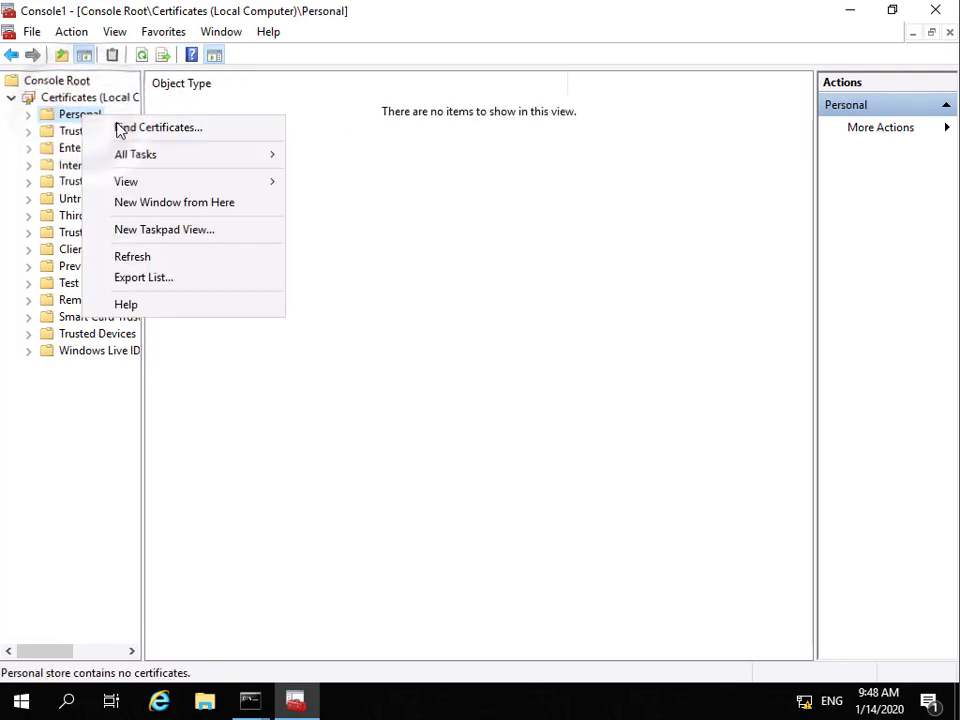
pyautogui.moveTo(124, 158)
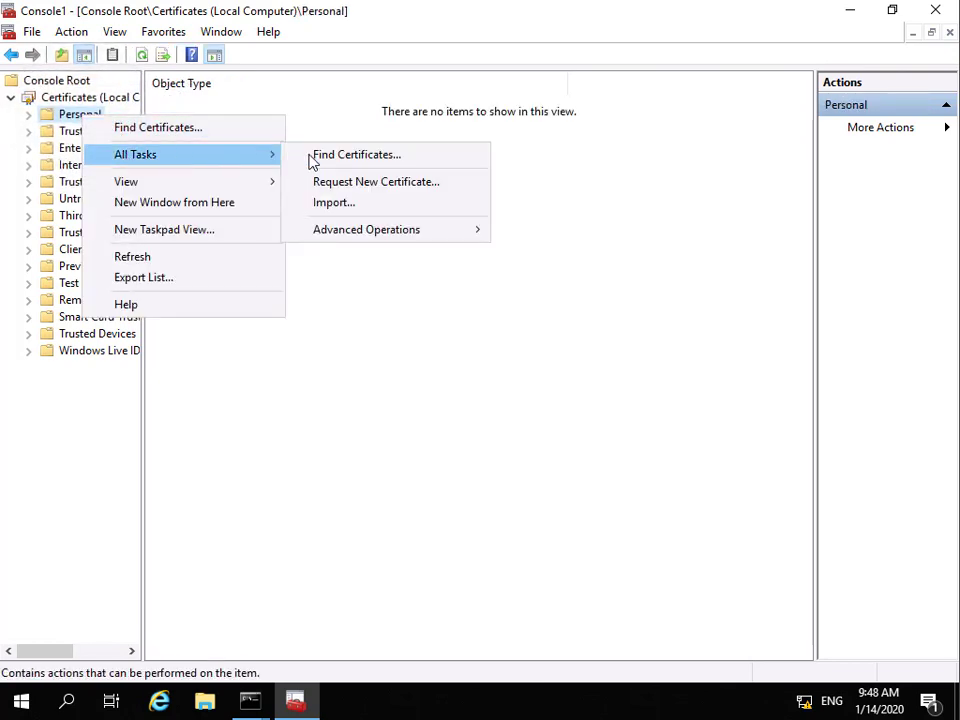
pyautogui.click(323, 184)
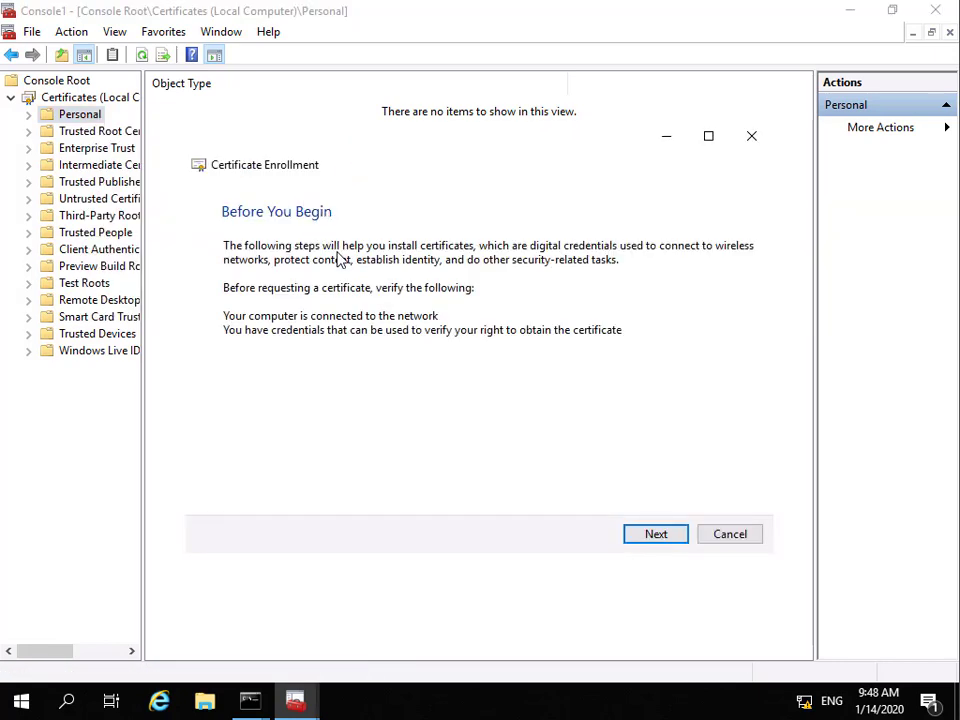
pyautogui.click(656, 535)
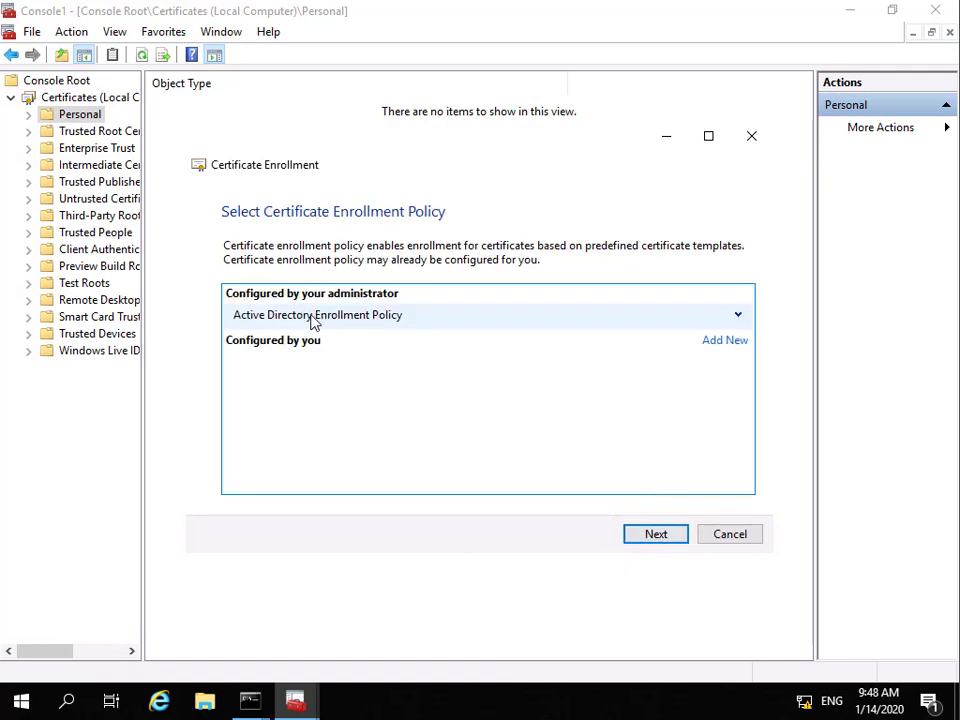
pyautogui.click(643, 538)
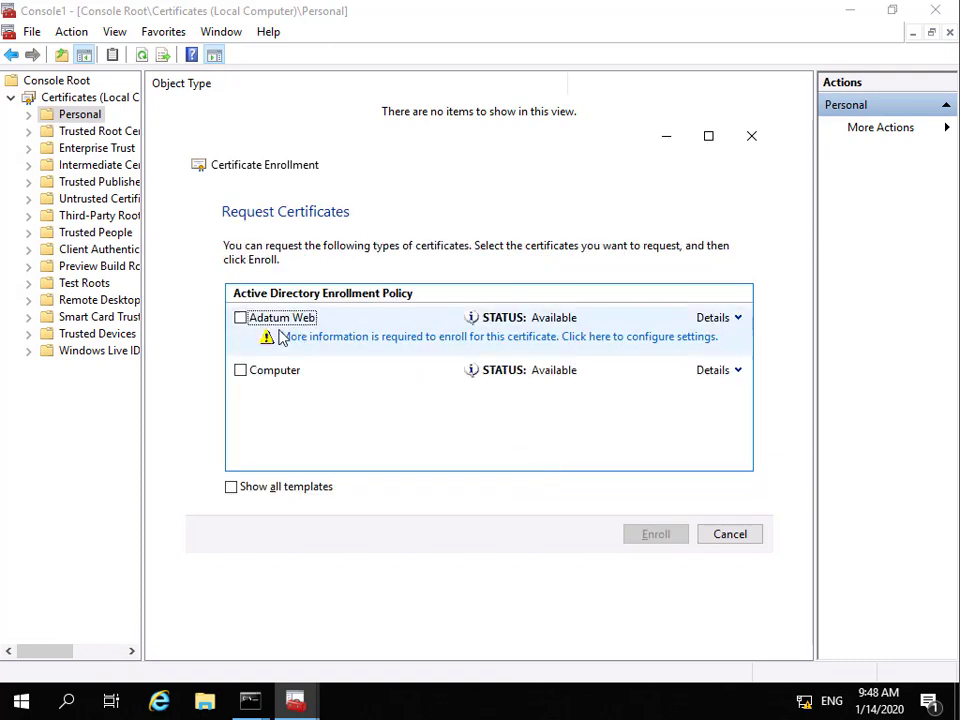
pyautogui.click(241, 318)
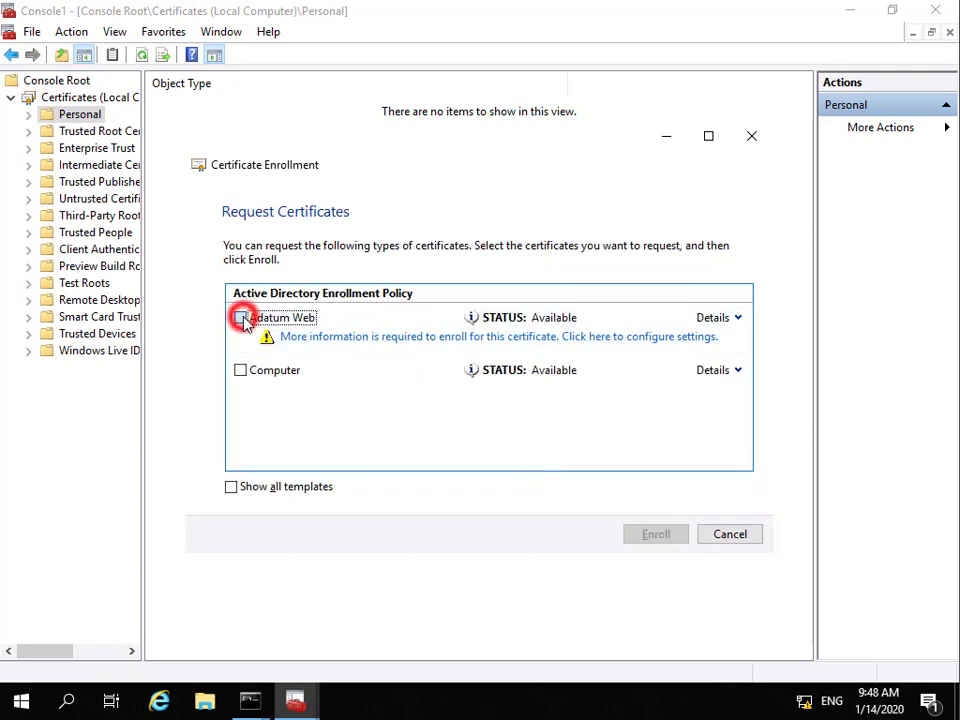
# Set the Adatum Web request's Full DN subject to cn=lon-dc1.adatum.com.
pyautogui.click(364, 341)
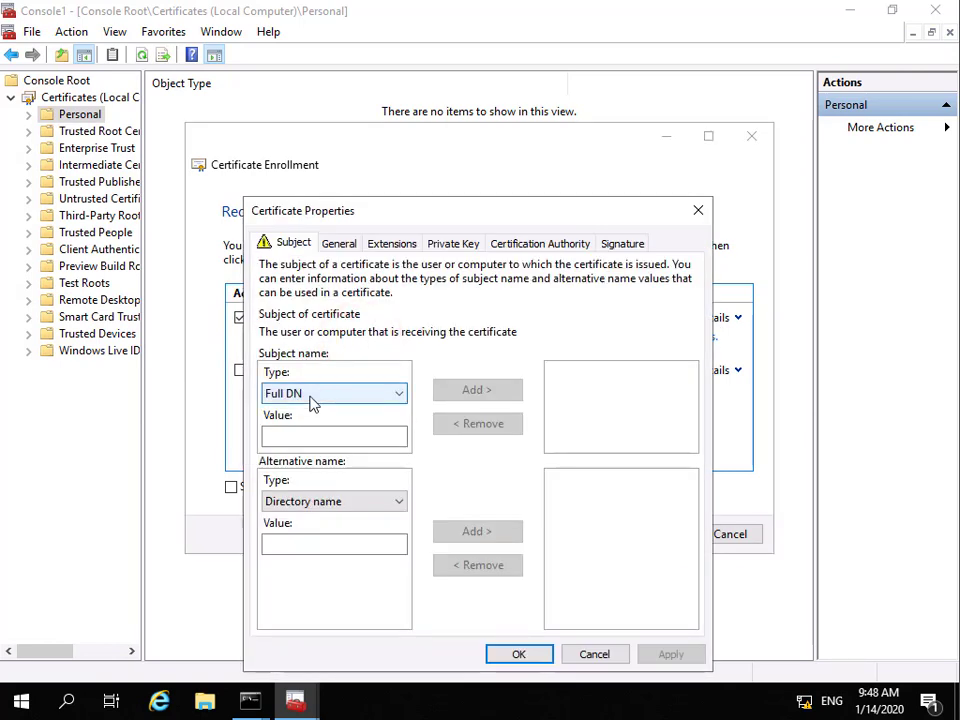
pyautogui.click(322, 443)
pyautogui.write('cn=lon-dc1.adatum.com')
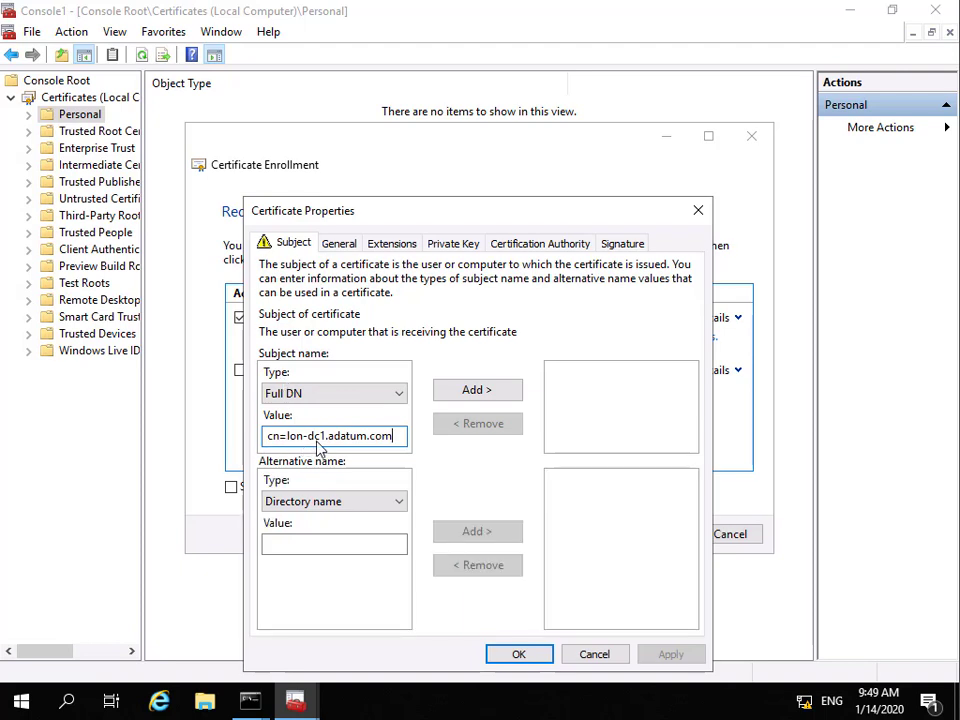
pyautogui.click(448, 389)
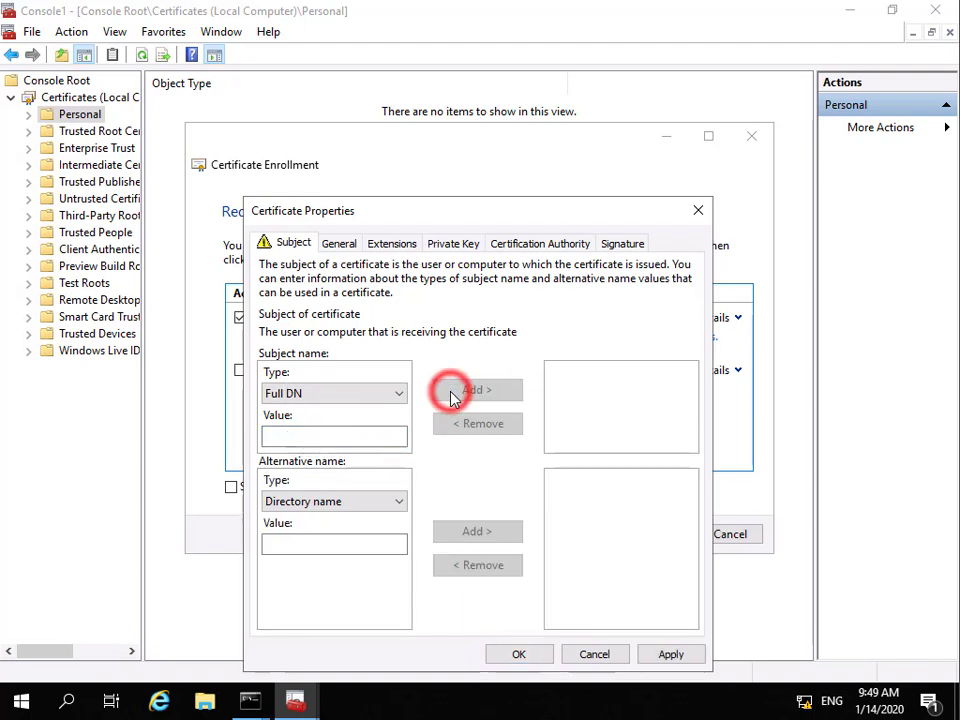
# Add DNS alternative names lon-dc1.adatum.com and mail.adatum.com and save the certificate settings.
pyautogui.click(338, 503)
pyautogui.click(330, 537)
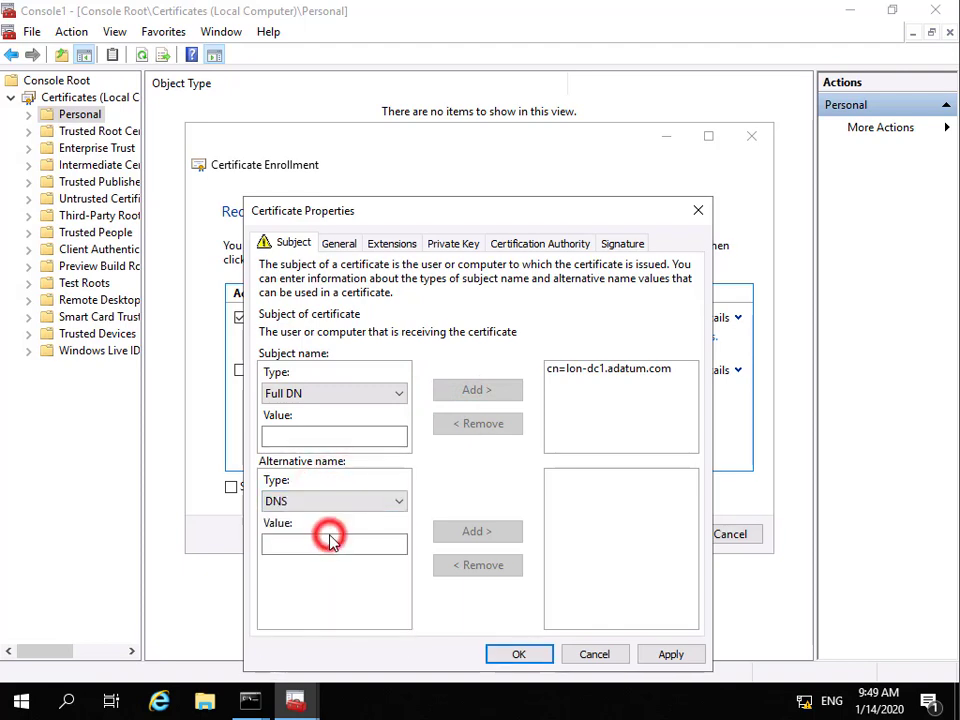
pyautogui.click(328, 546)
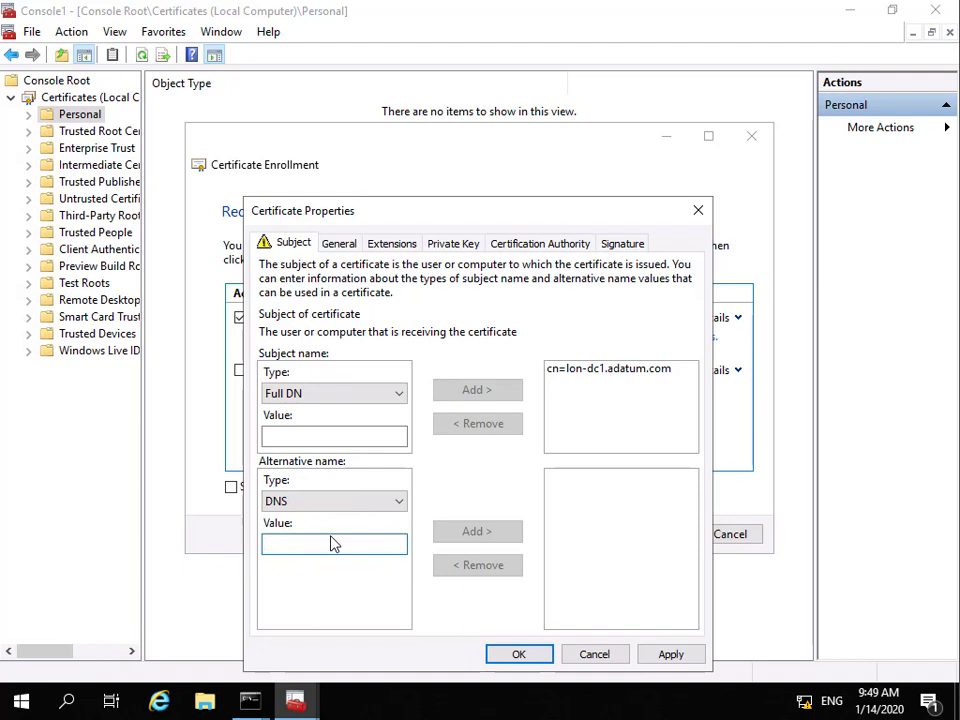
pyautogui.write('lon-dc1.adatum.com')
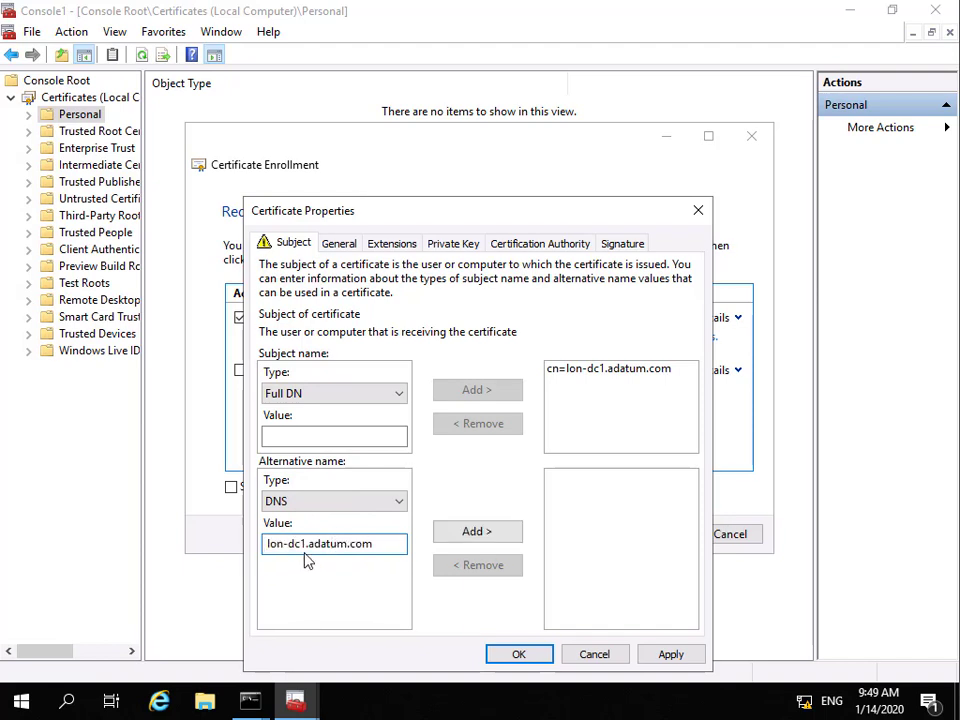
pyautogui.click(476, 532)
pyautogui.click(328, 551)
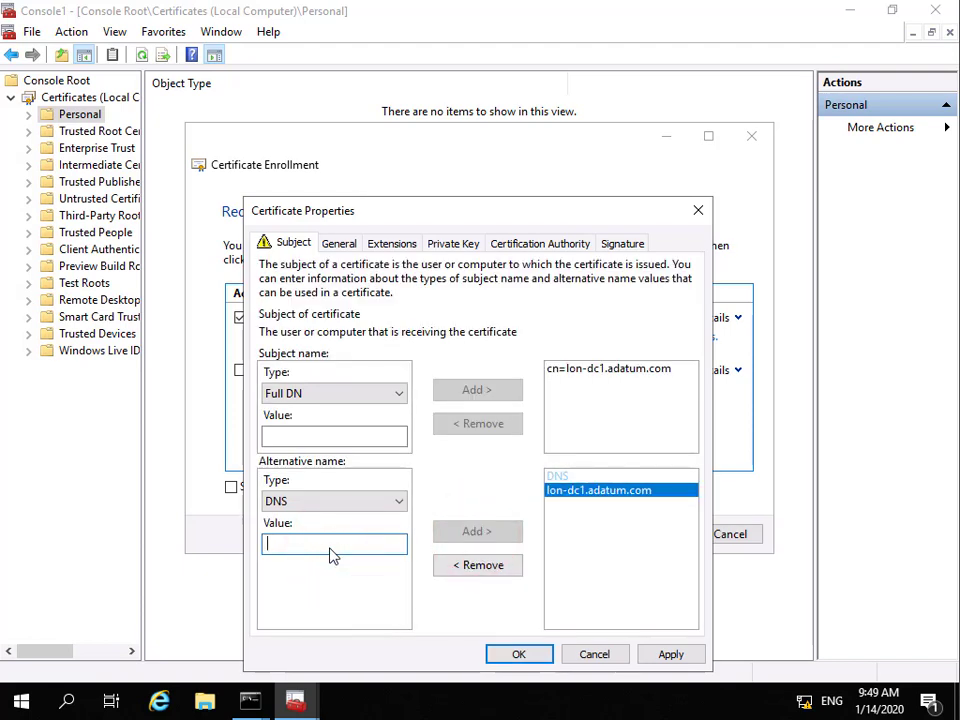
pyautogui.write('mail.adatum.com')
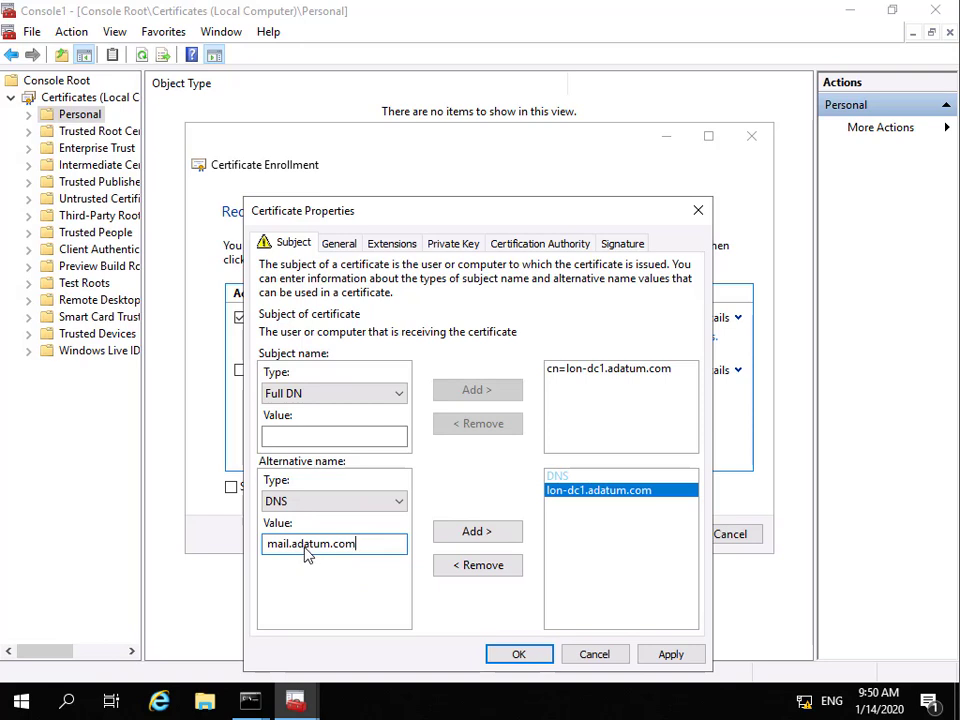
pyautogui.click(440, 536)
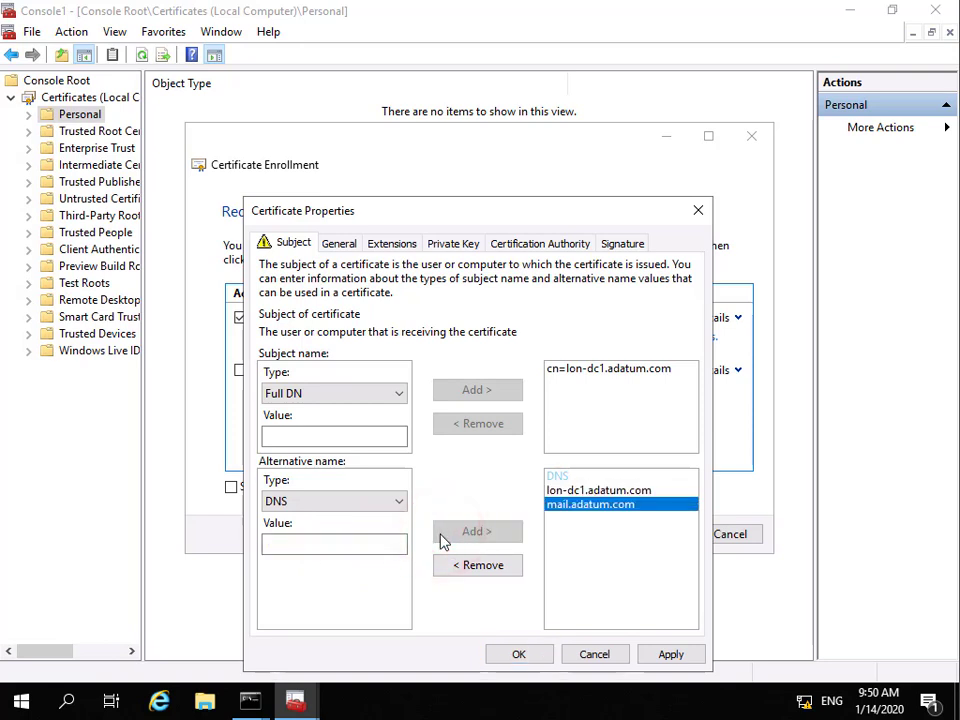
pyautogui.click(514, 654)
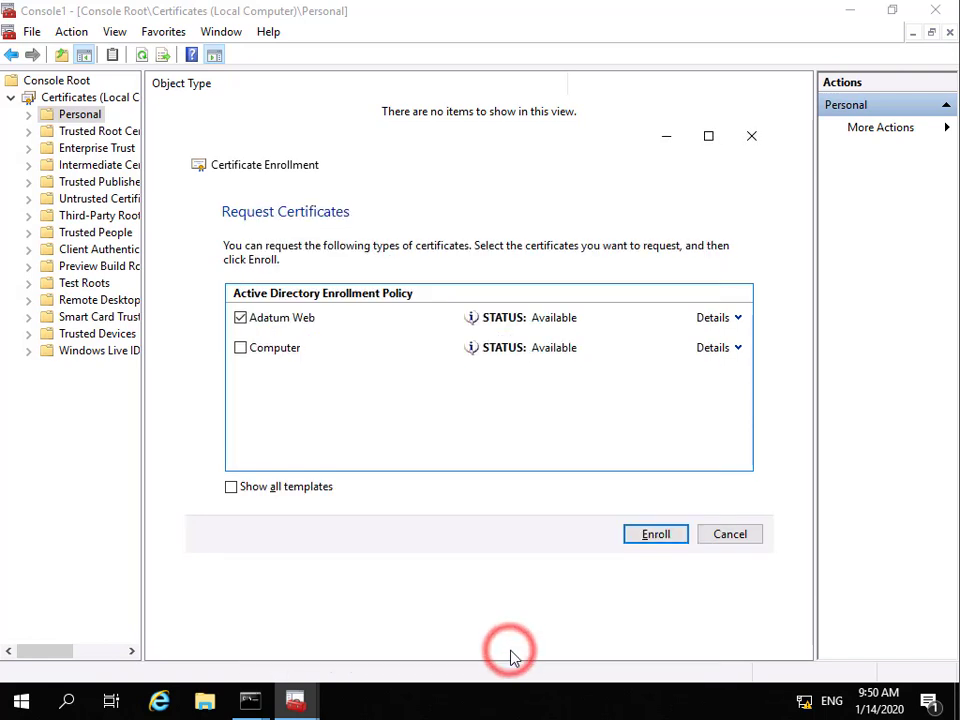
# Enroll the Adatum Web certificate and display the certificates in the Personal store.
pyautogui.click(648, 535)
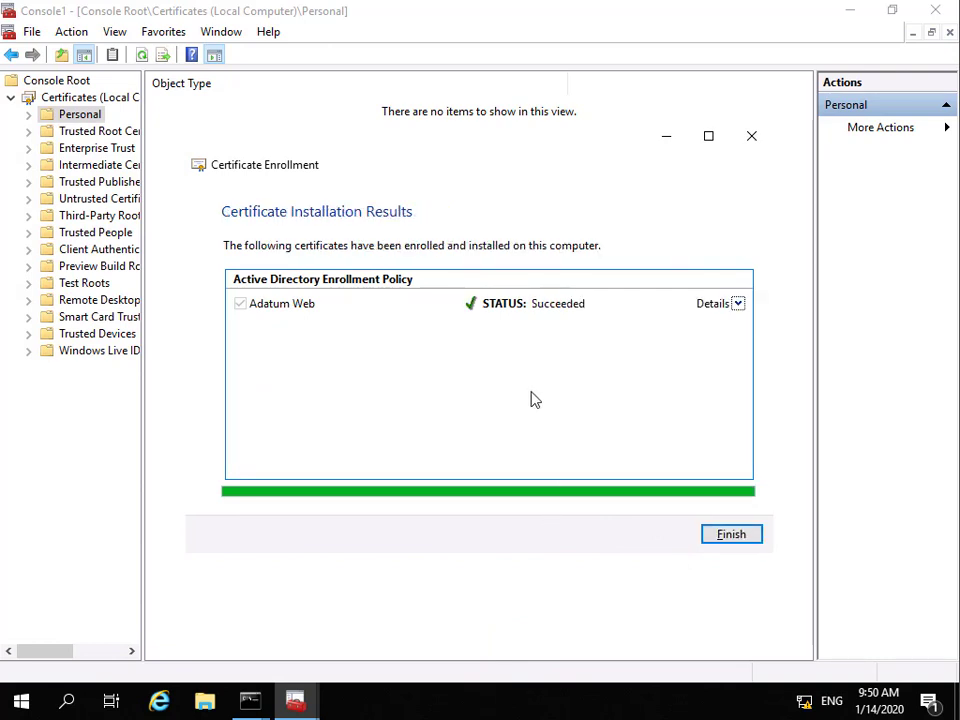
pyautogui.click(724, 541)
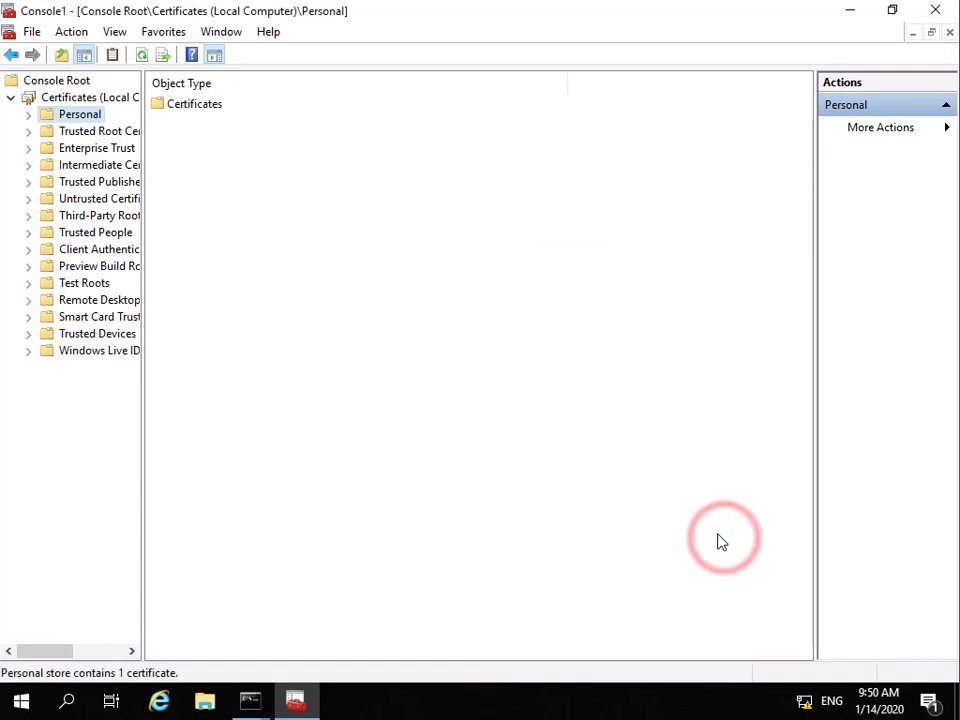
pyautogui.click(29, 114)
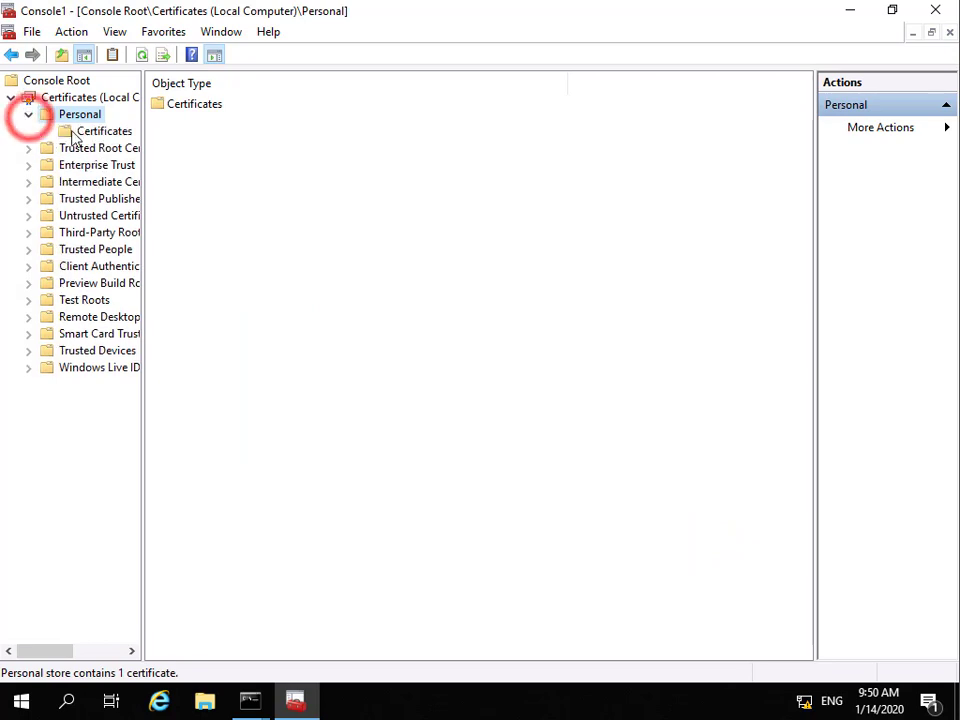
pyautogui.click(75, 130)
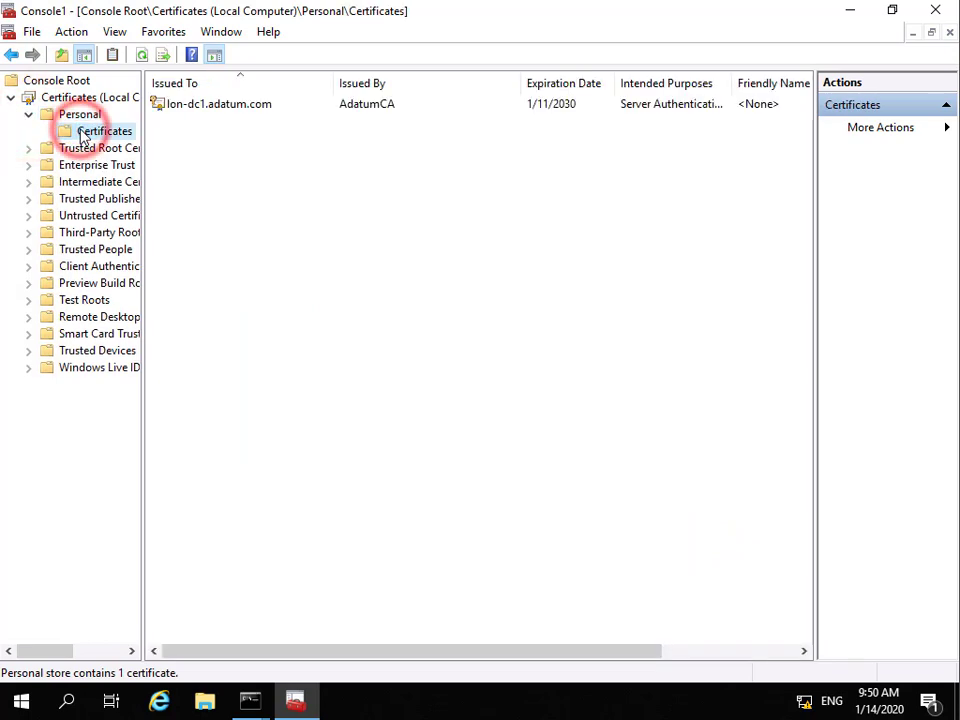
# Give the lon-dc1.adatum.com certificate the friendly name WAPCertificate.
pyautogui.rightClick(197, 106)
pyautogui.click(266, 242)
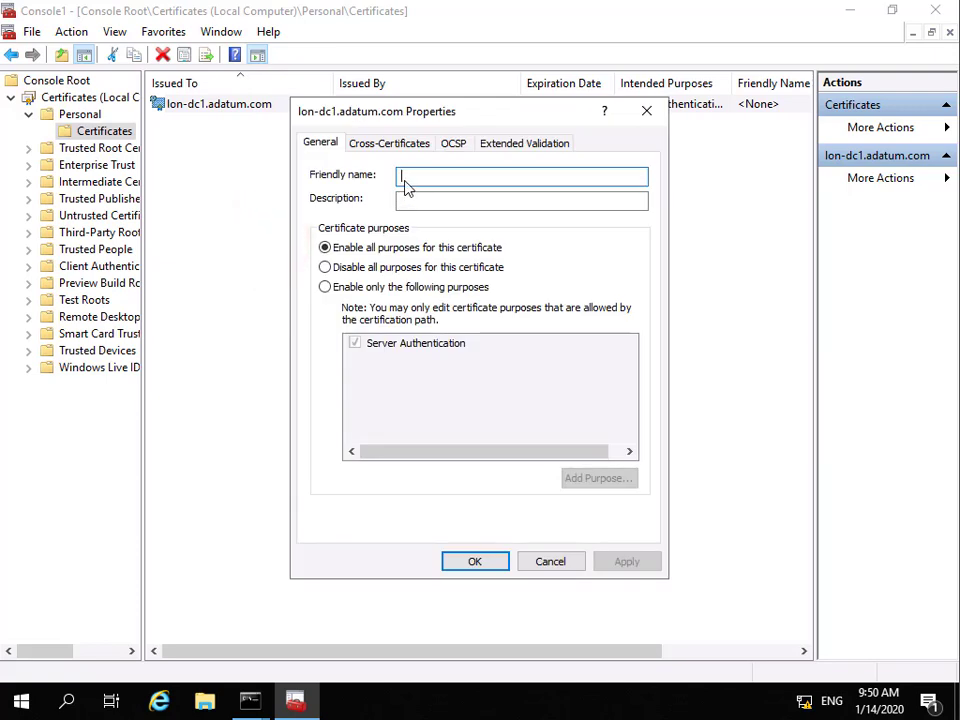
pyautogui.write('WAPCertificat')
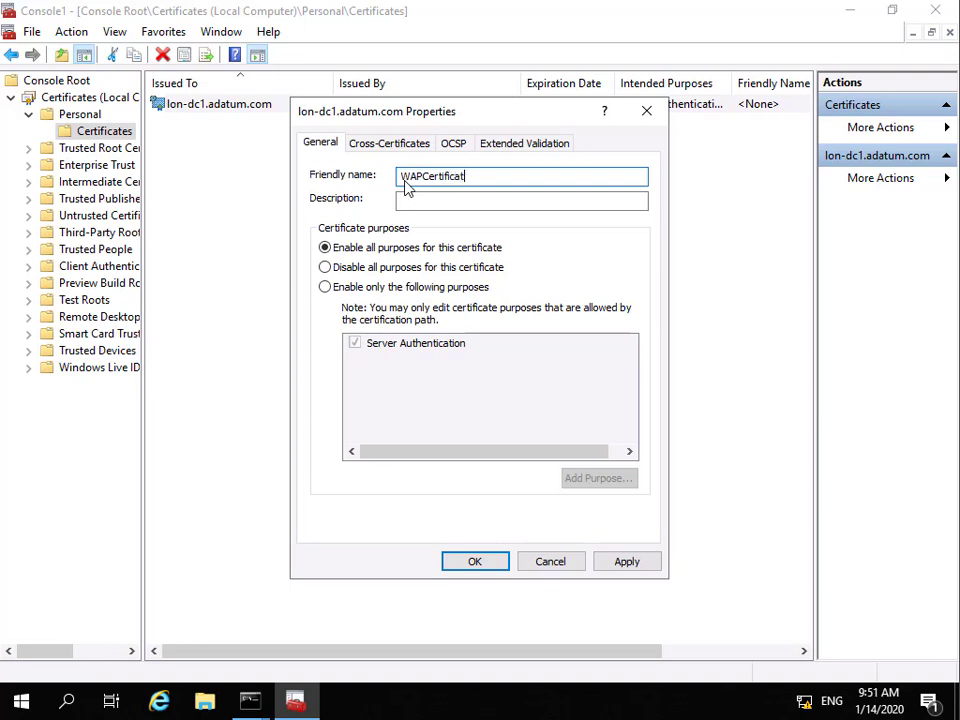
pyautogui.write('e')
pyautogui.click(450, 561)
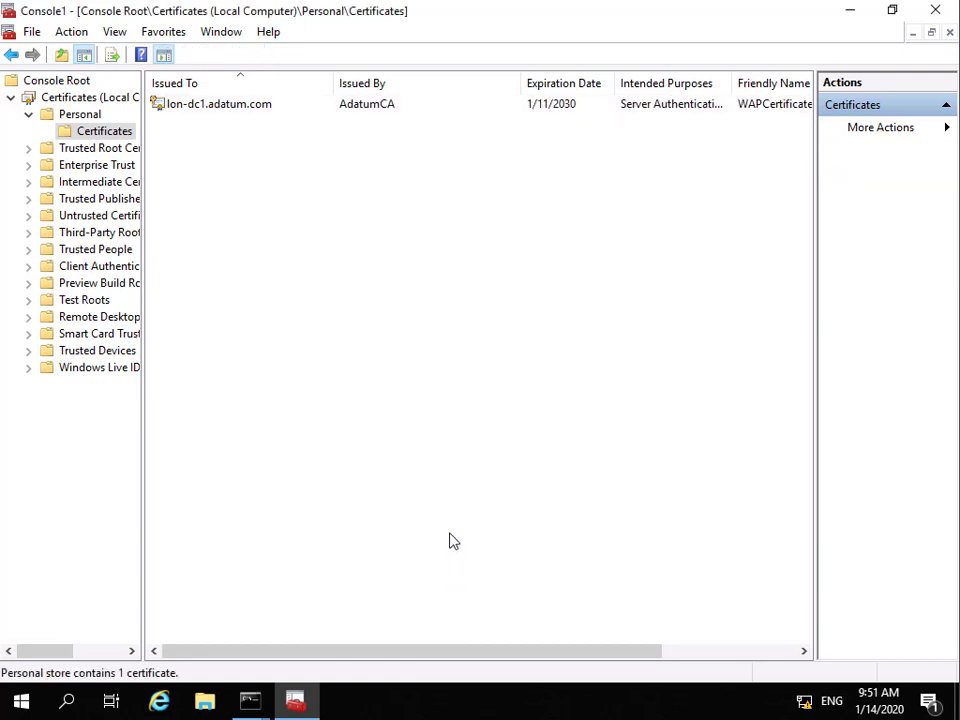
pyautogui.click(23, 699)
# Begin a role-based Add Roles and Features installation targeting LON-SVR1.Adatum.com.
pyautogui.click(361, 193)
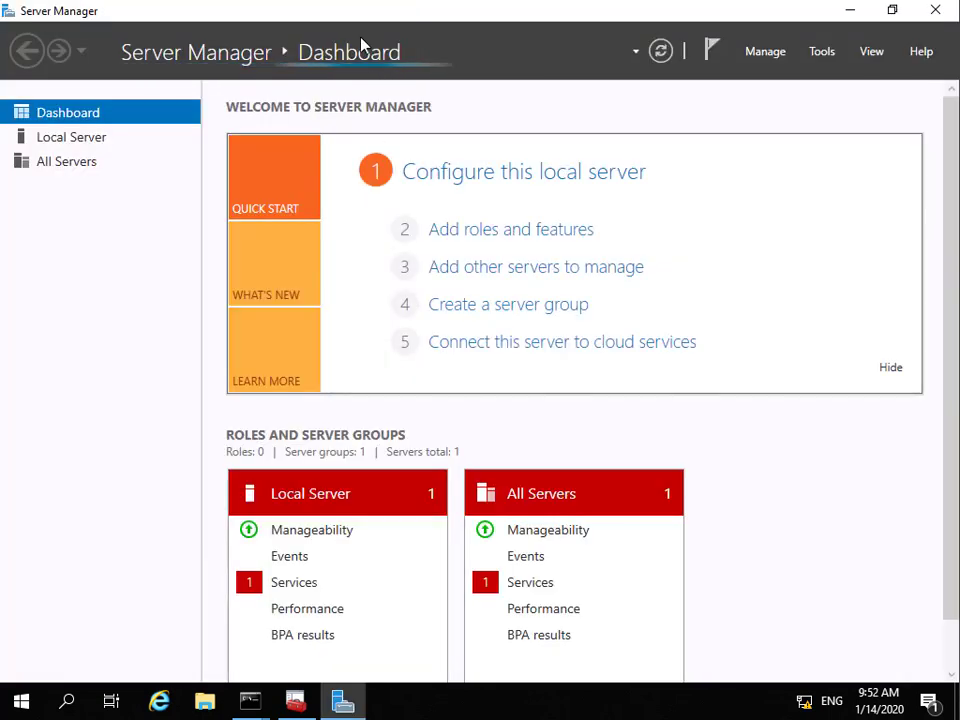
pyautogui.click(458, 238)
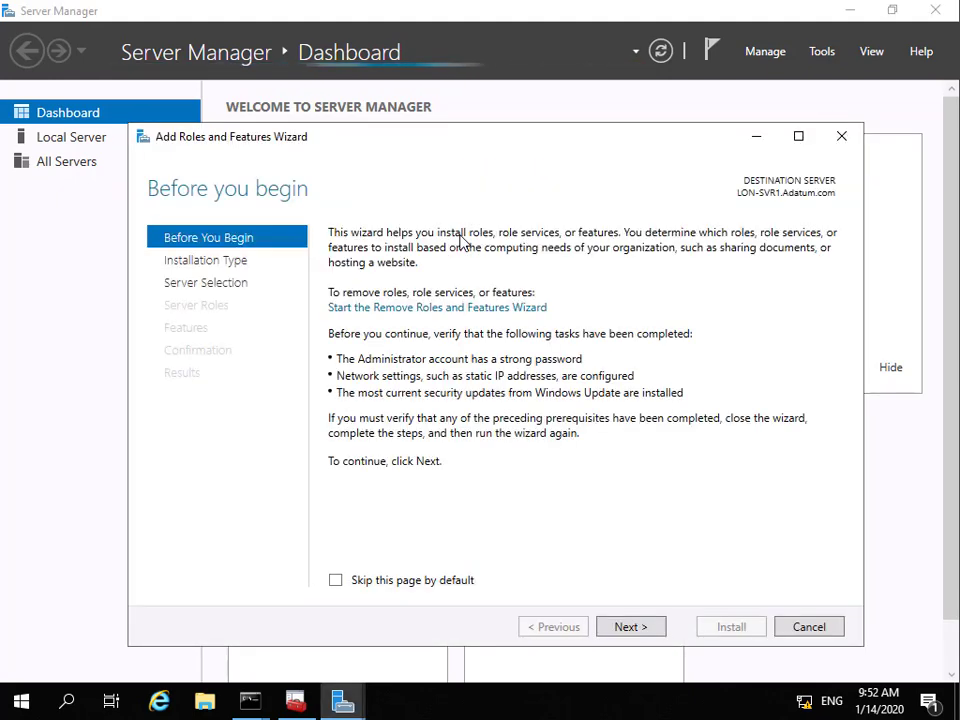
pyautogui.click(634, 627)
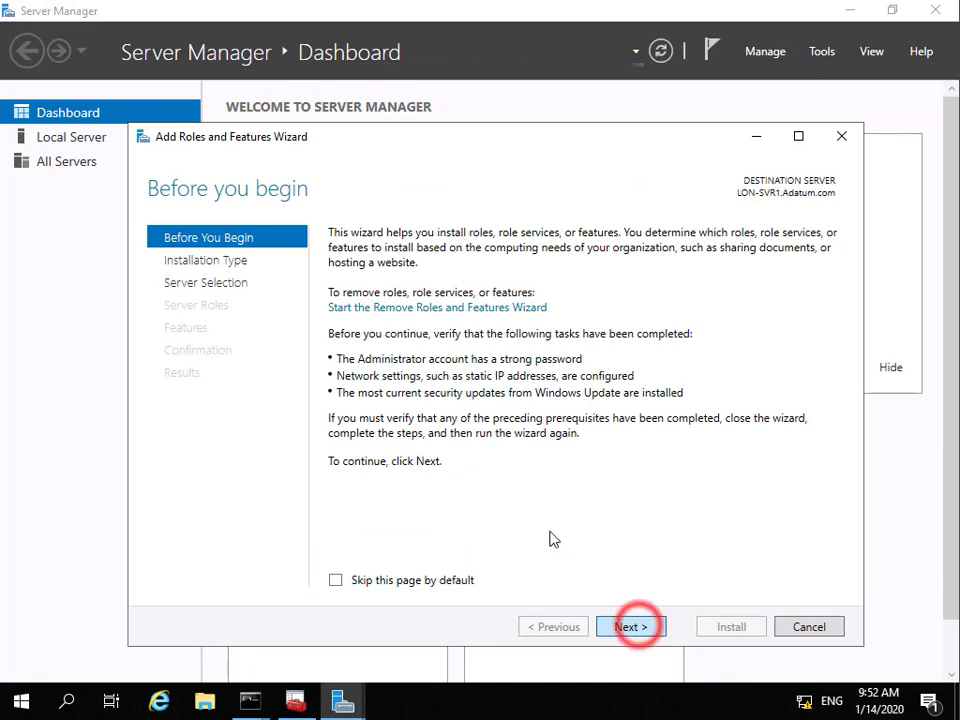
pyautogui.click(618, 624)
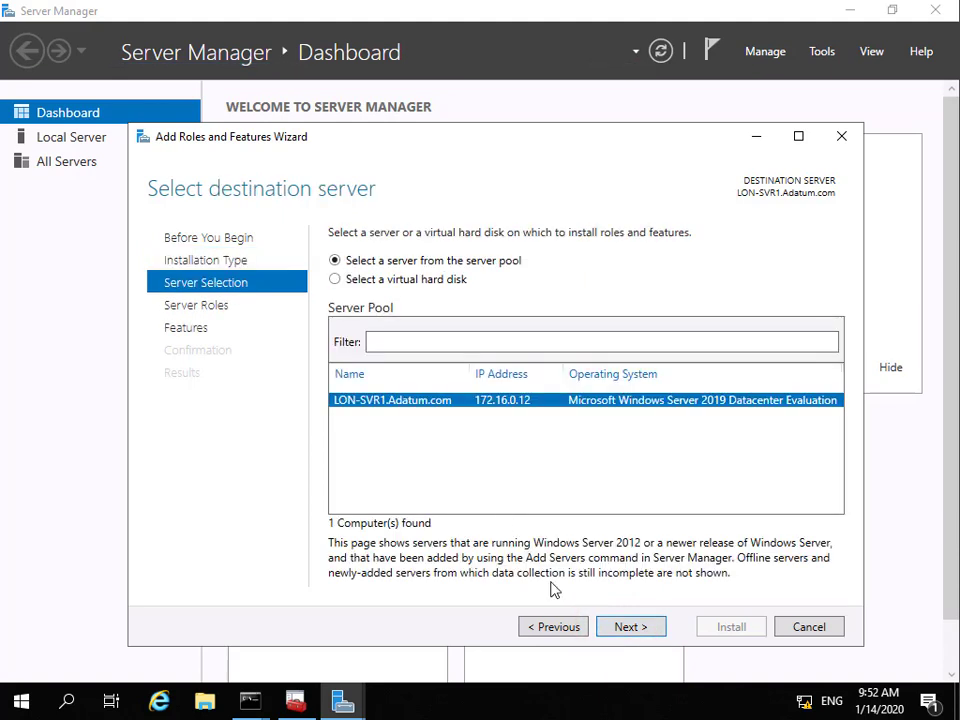
pyautogui.click(625, 627)
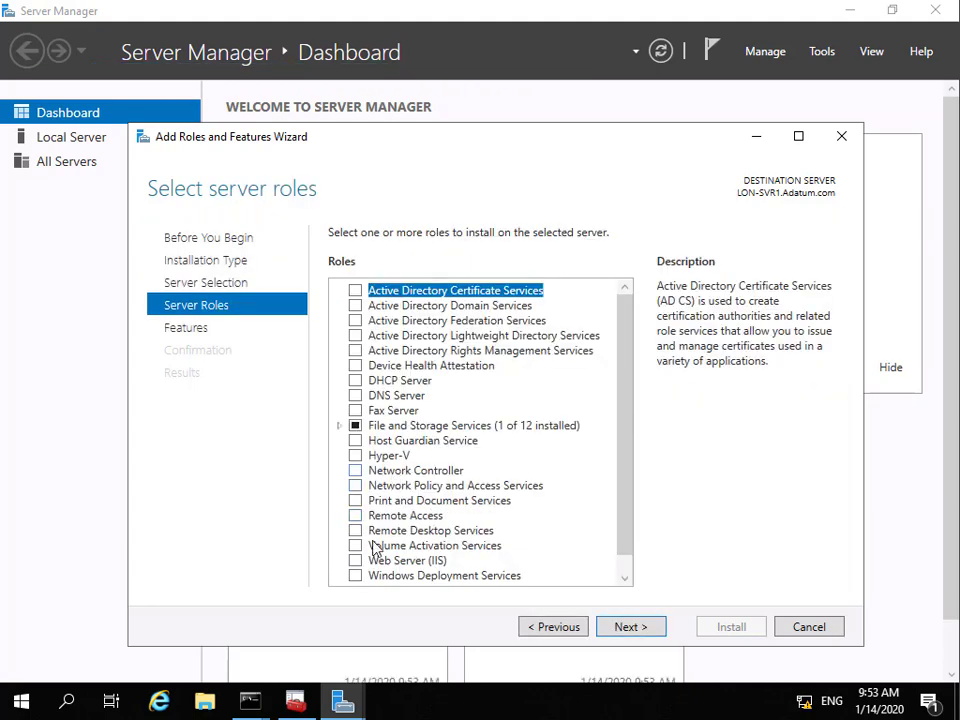
# Install Remote Access with the Web Application Proxy role service and its required features on LON-SVR1.
pyautogui.click(357, 516)
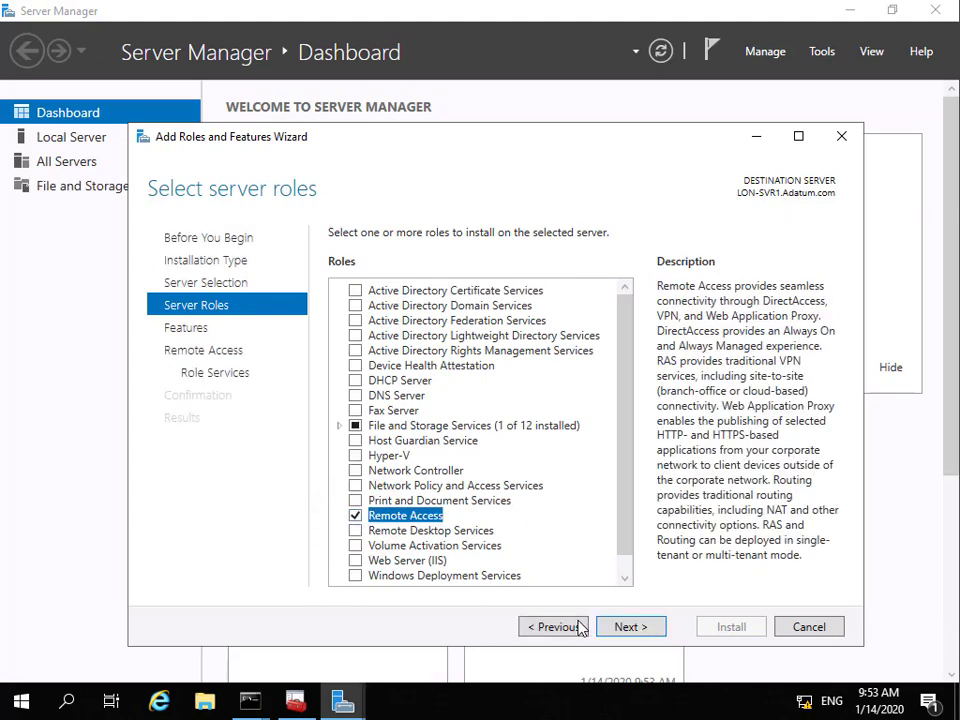
pyautogui.click(617, 626)
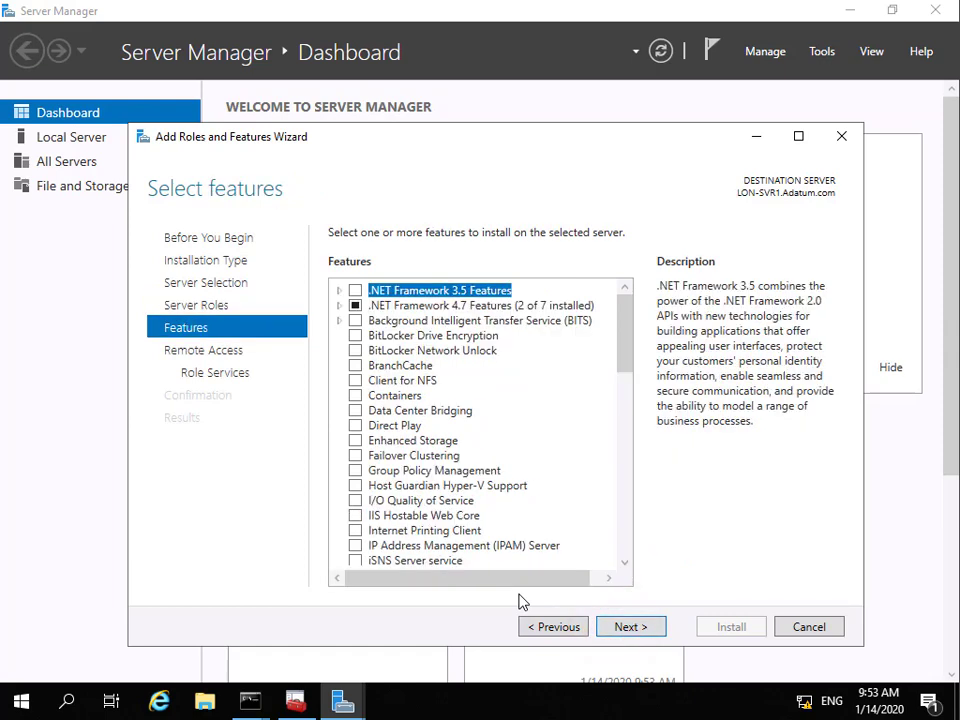
pyautogui.click(620, 626)
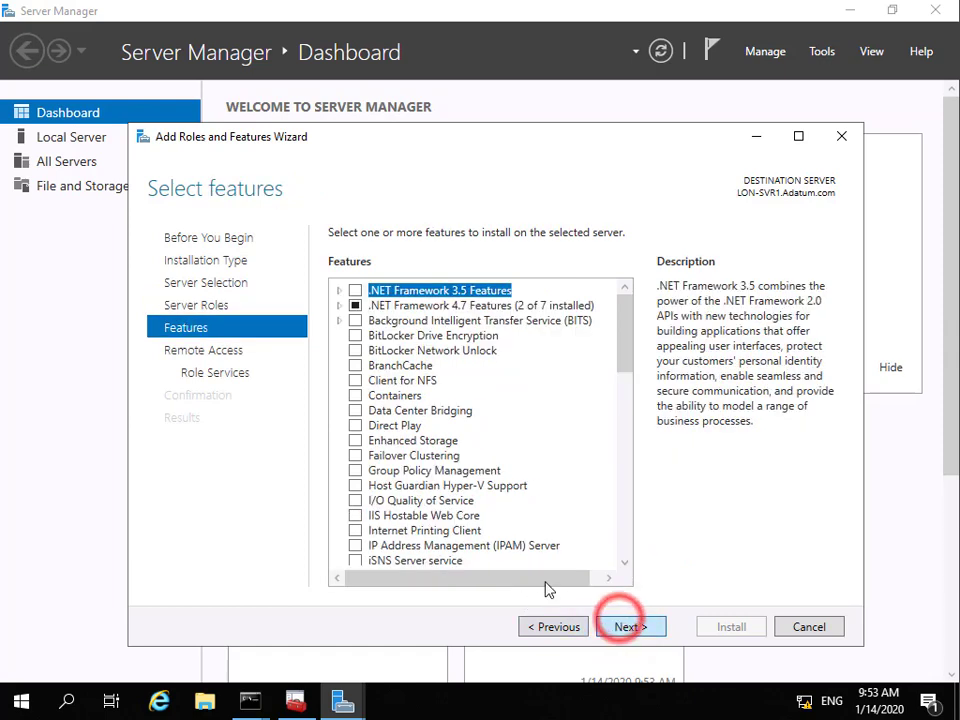
pyautogui.click(618, 626)
pyautogui.click(356, 320)
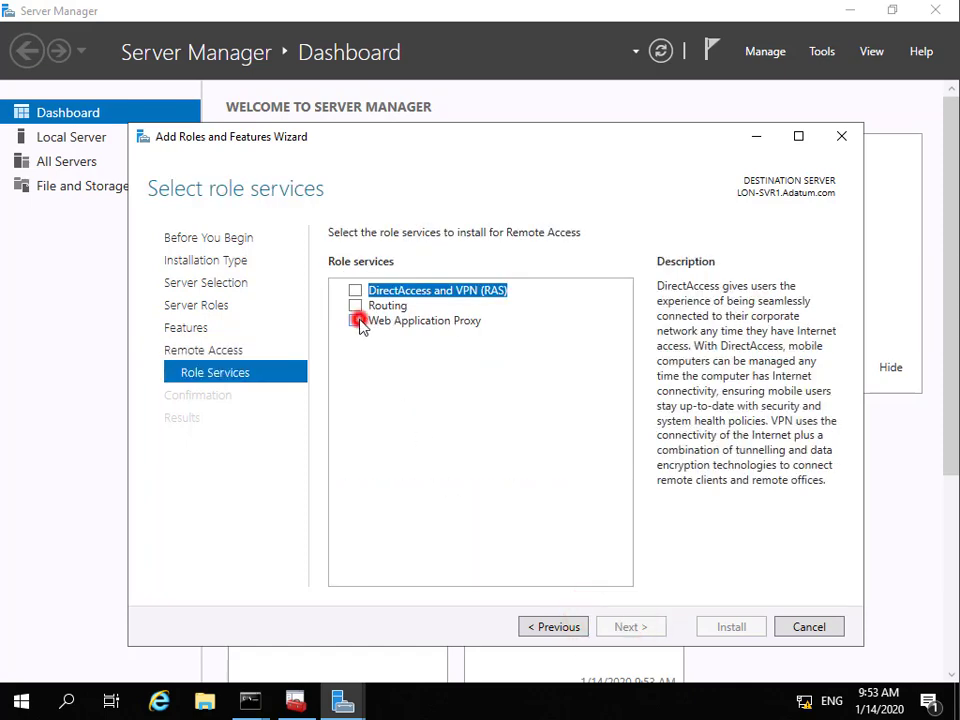
pyautogui.click(564, 559)
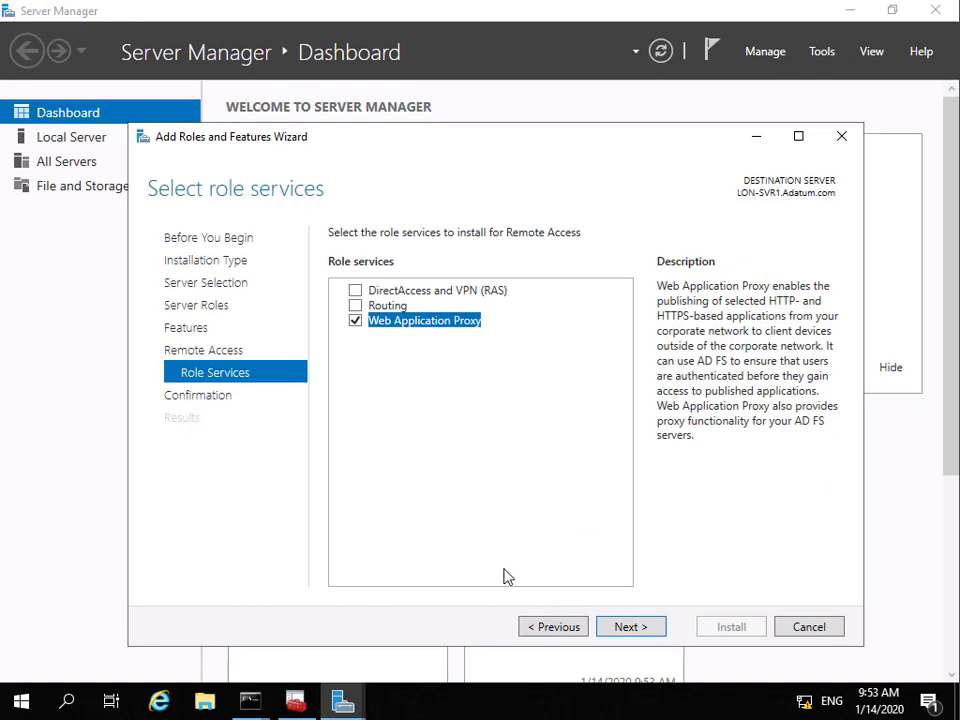
pyautogui.click(607, 630)
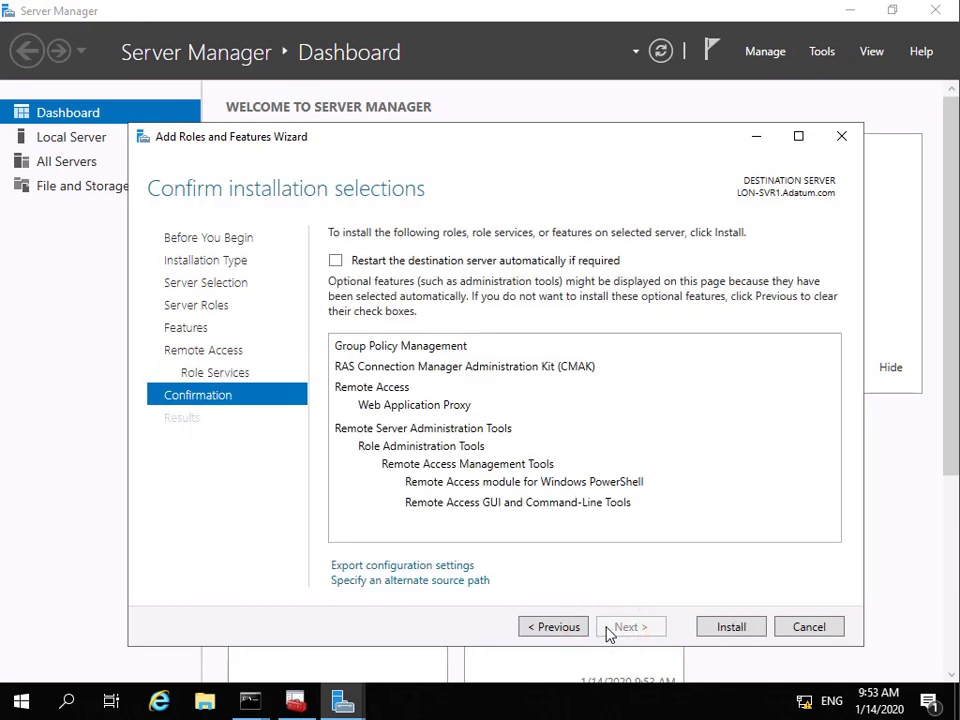
pyautogui.click(716, 632)
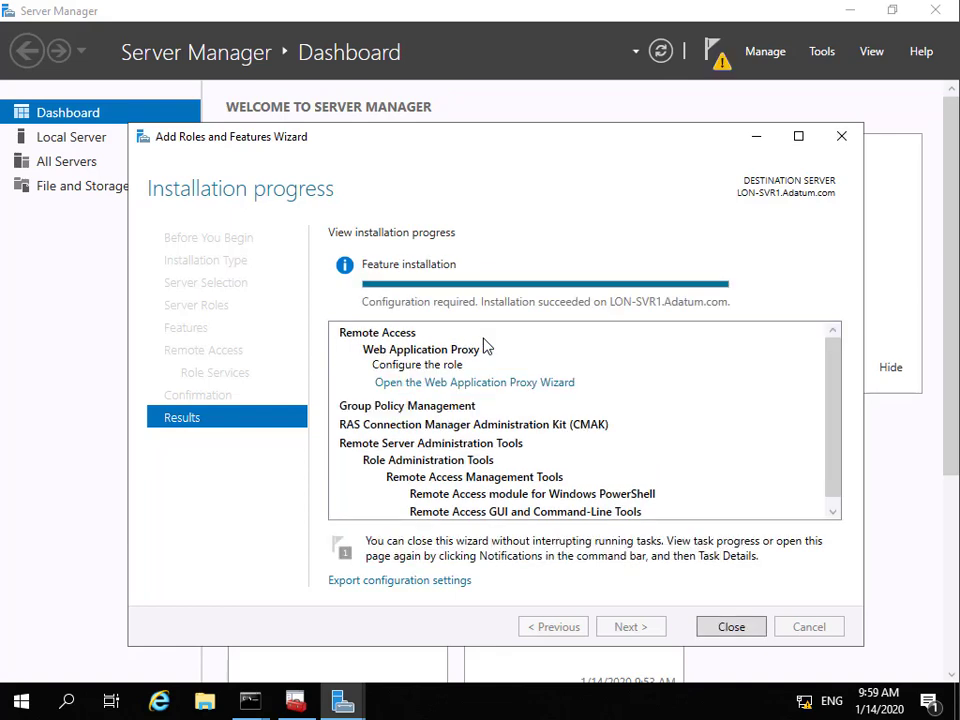
pyautogui.click(709, 630)
# Launch the Web Application Proxy Configuration Wizard from the Server Manager notifications.
pyautogui.hotkey('alt', 'Tab')
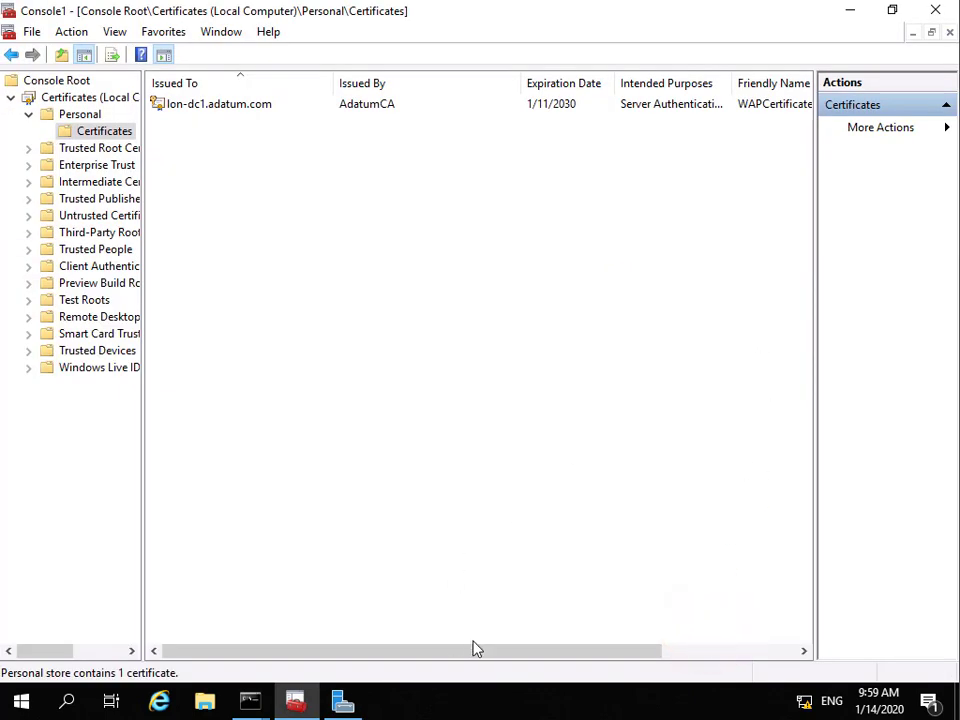
pyautogui.click(354, 701)
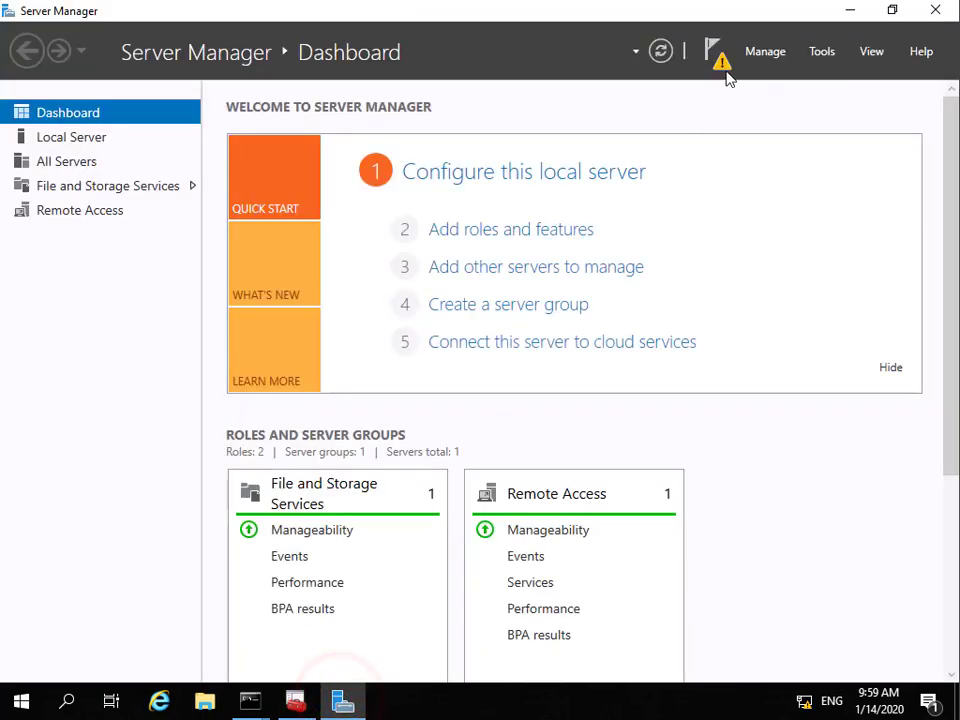
pyautogui.click(724, 66)
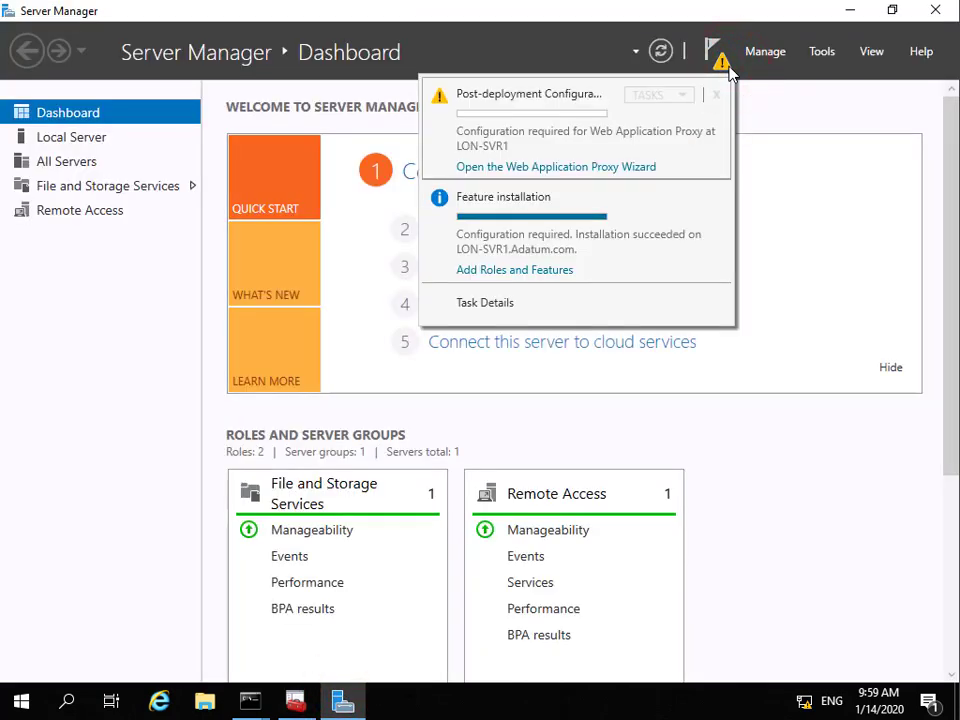
pyautogui.click(530, 170)
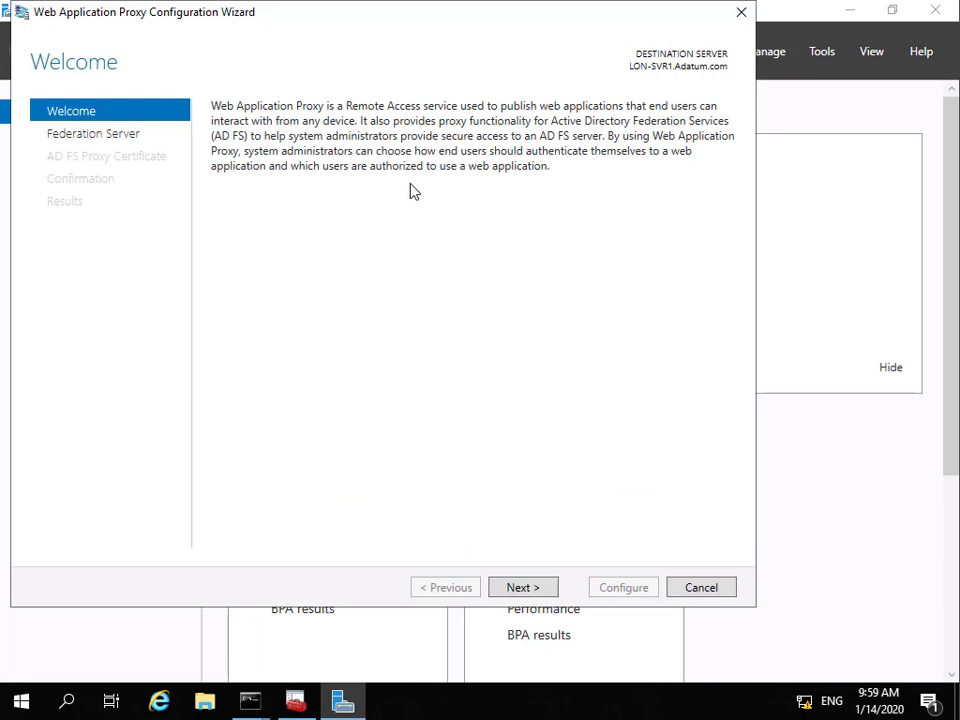
# Point the proxy at federation service lon-dc1.adatum.com with admin credentials, choose the lon-dc1.adatum.com certificate, and apply.
pyautogui.click(524, 588)
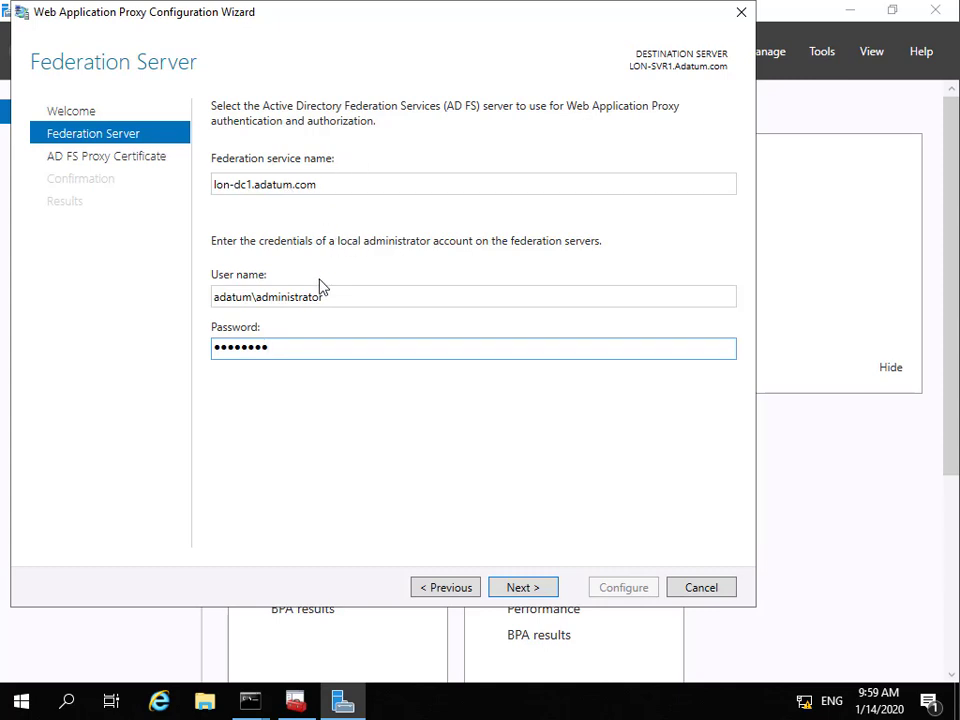
pyautogui.click(512, 588)
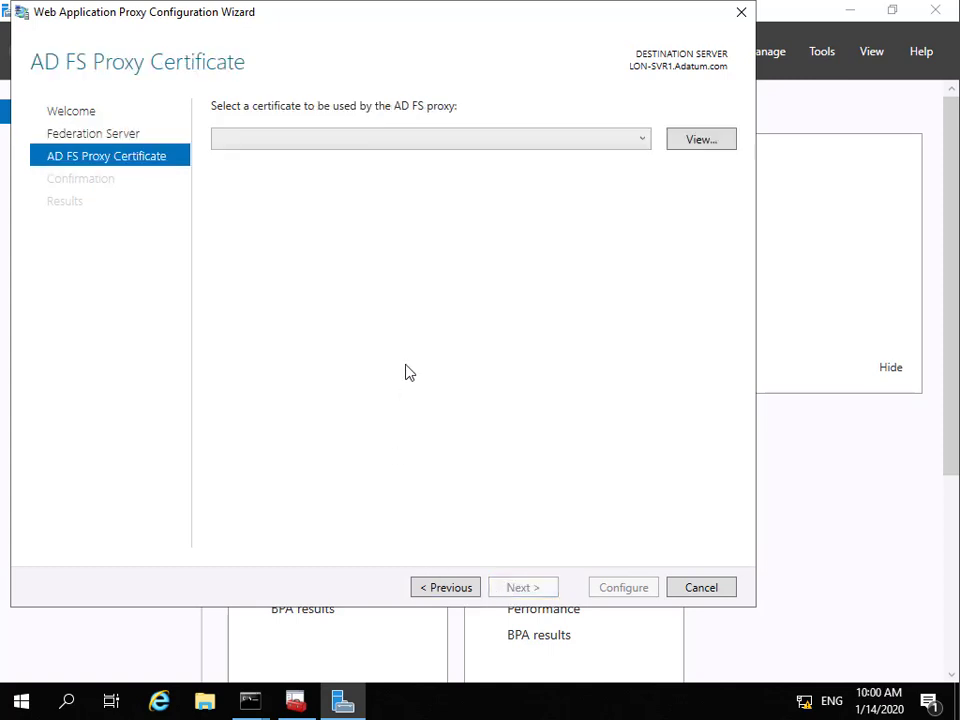
pyautogui.click(418, 150)
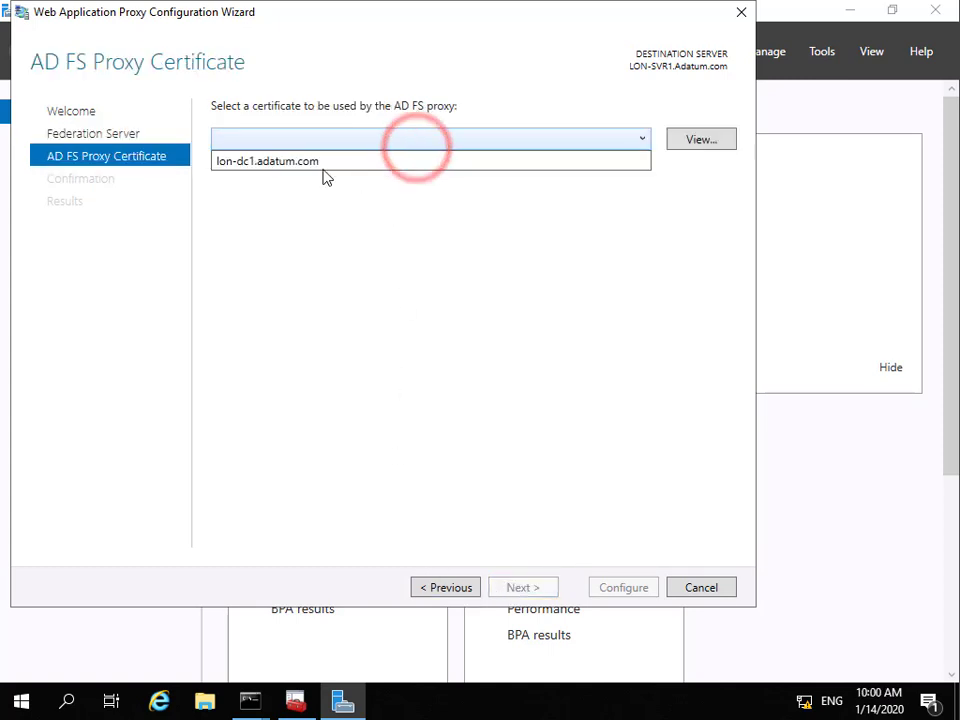
pyautogui.click(303, 164)
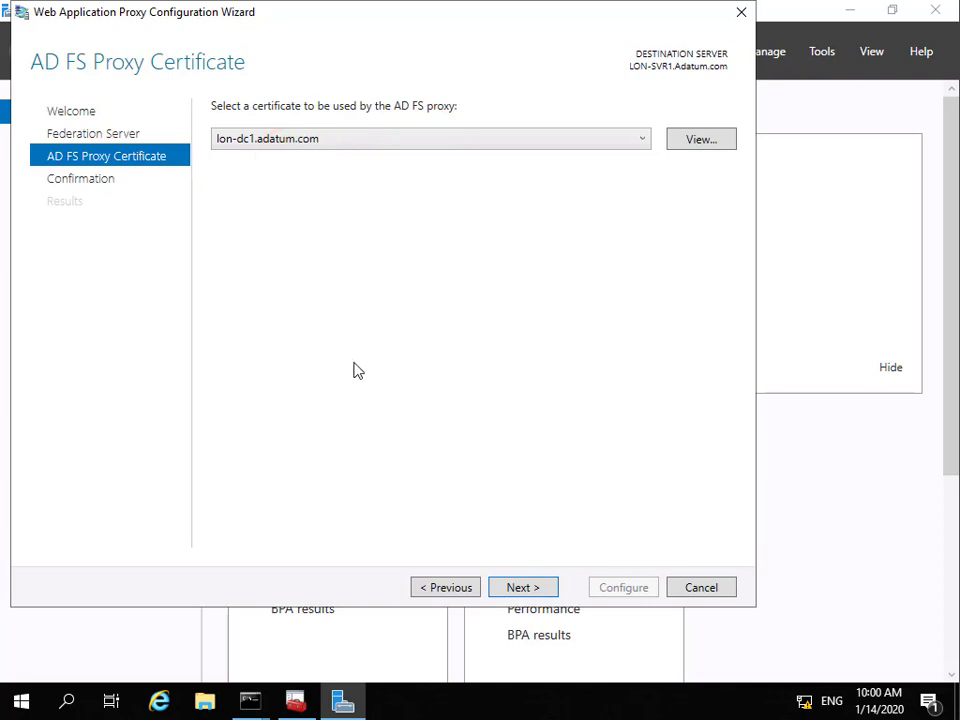
pyautogui.click(519, 588)
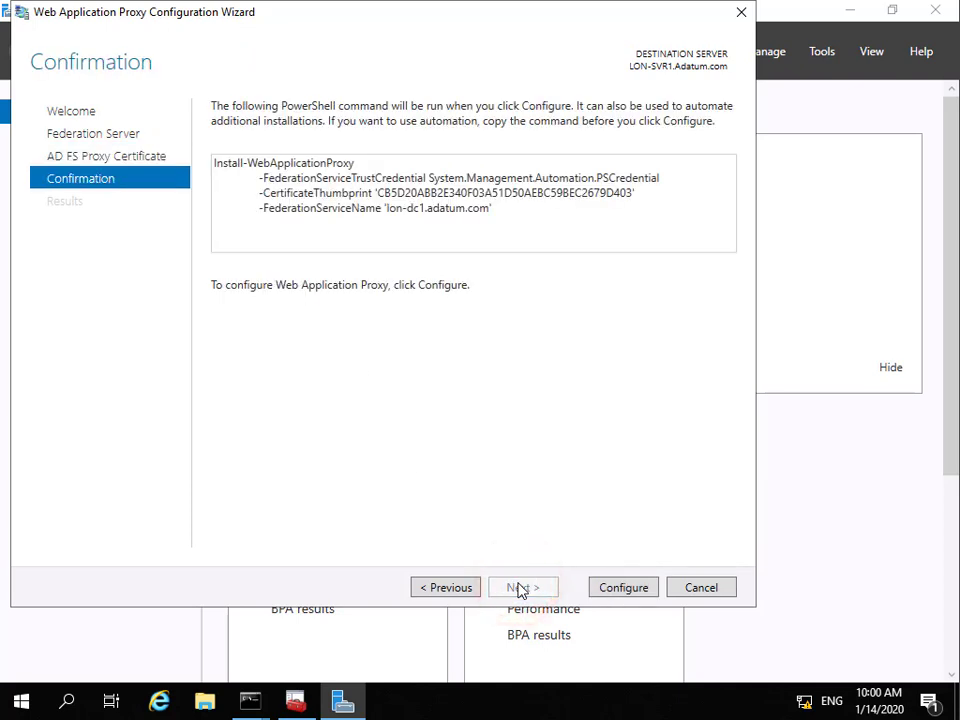
pyautogui.click(628, 591)
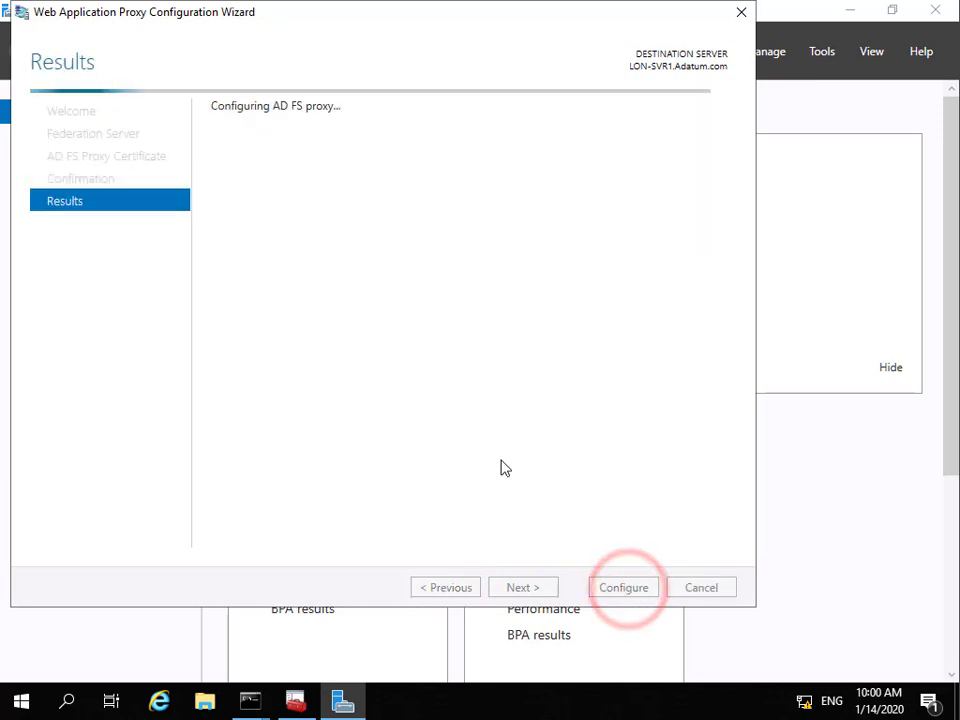
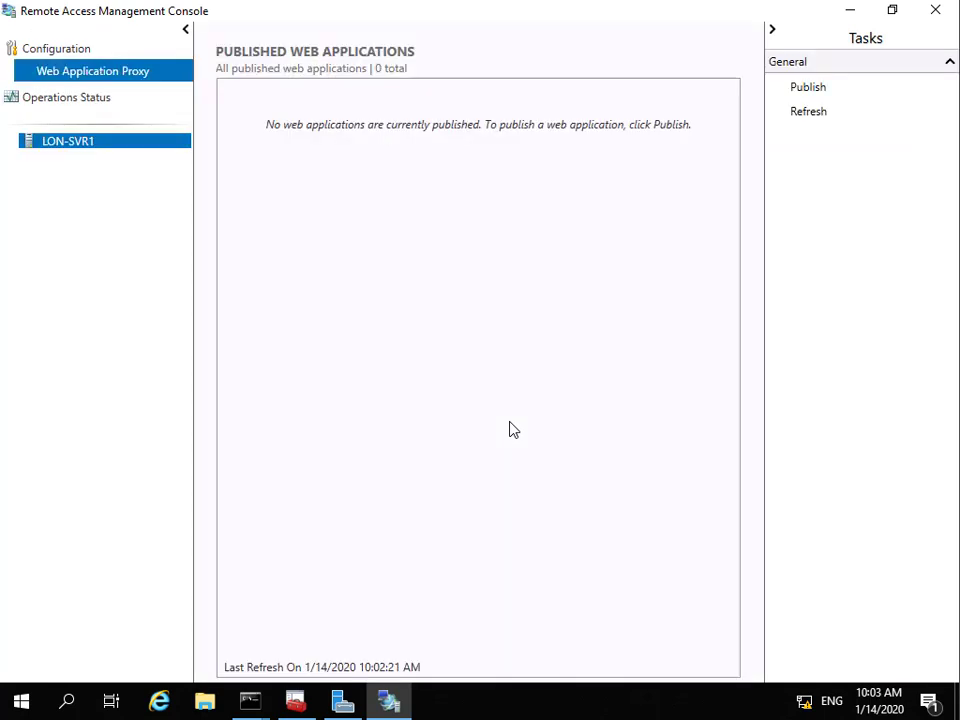
# Start publishing a new web application with pass-through preauthentication.
pyautogui.click(806, 87)
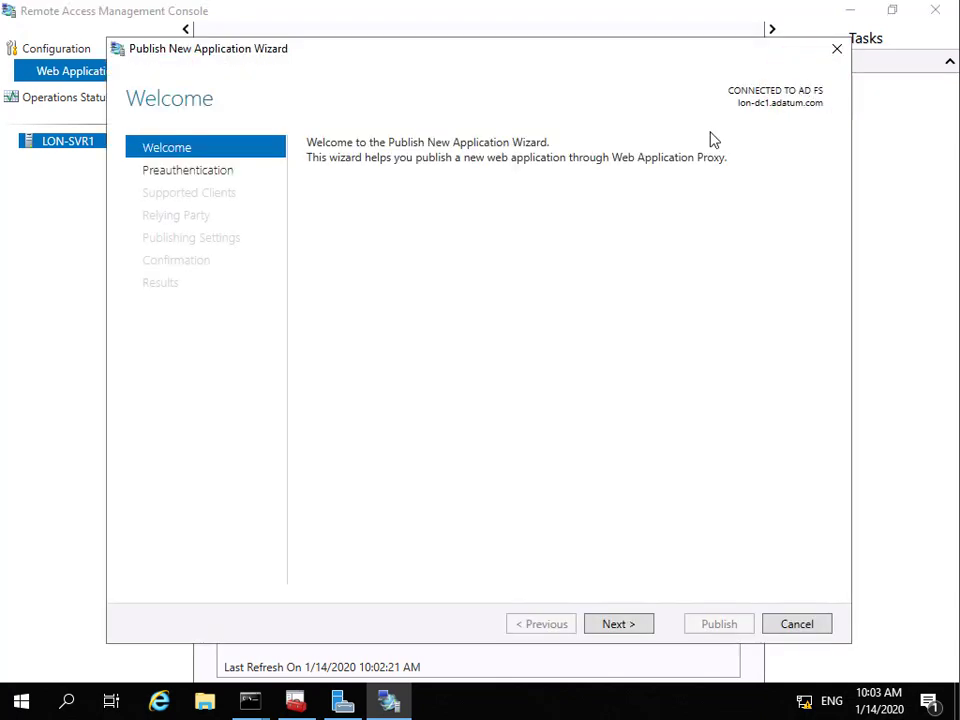
pyautogui.click(616, 624)
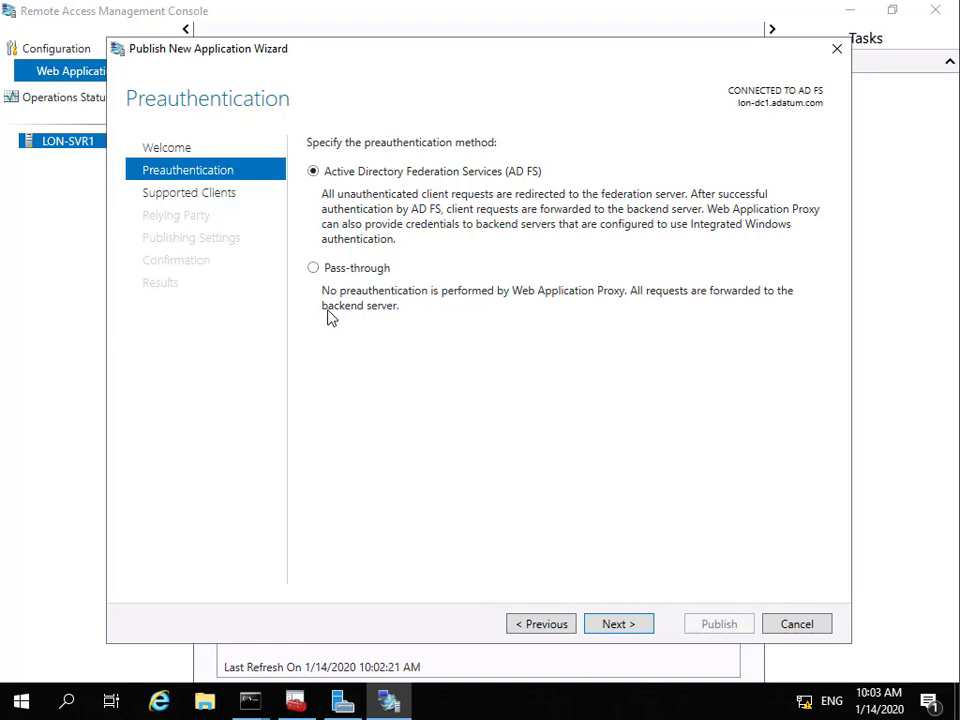
pyautogui.click(316, 269)
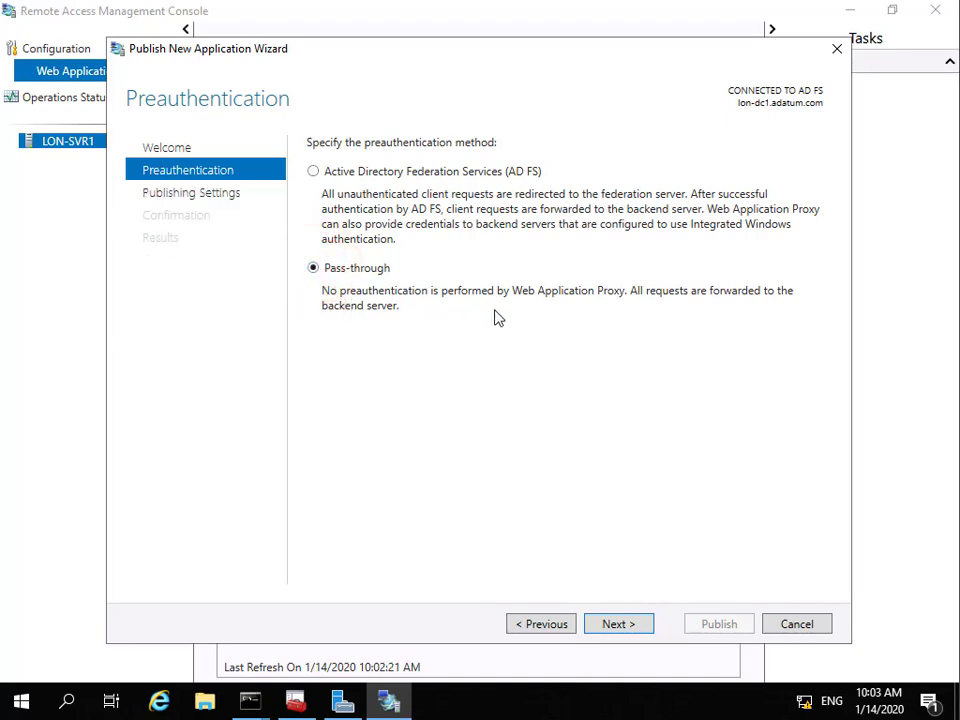
pyautogui.click(600, 626)
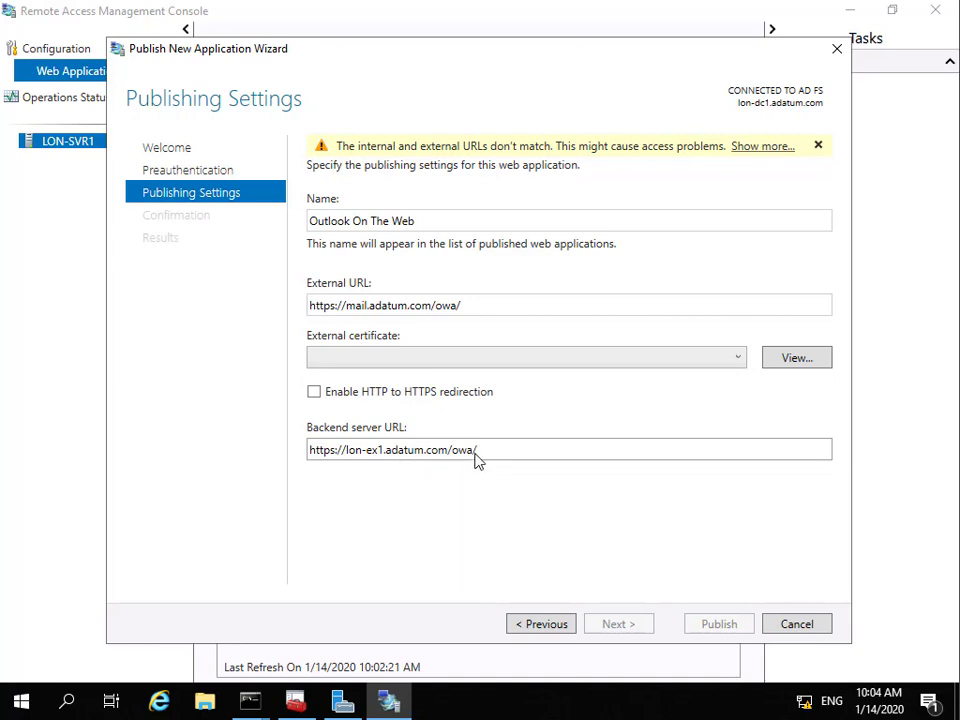
pyautogui.click(794, 358)
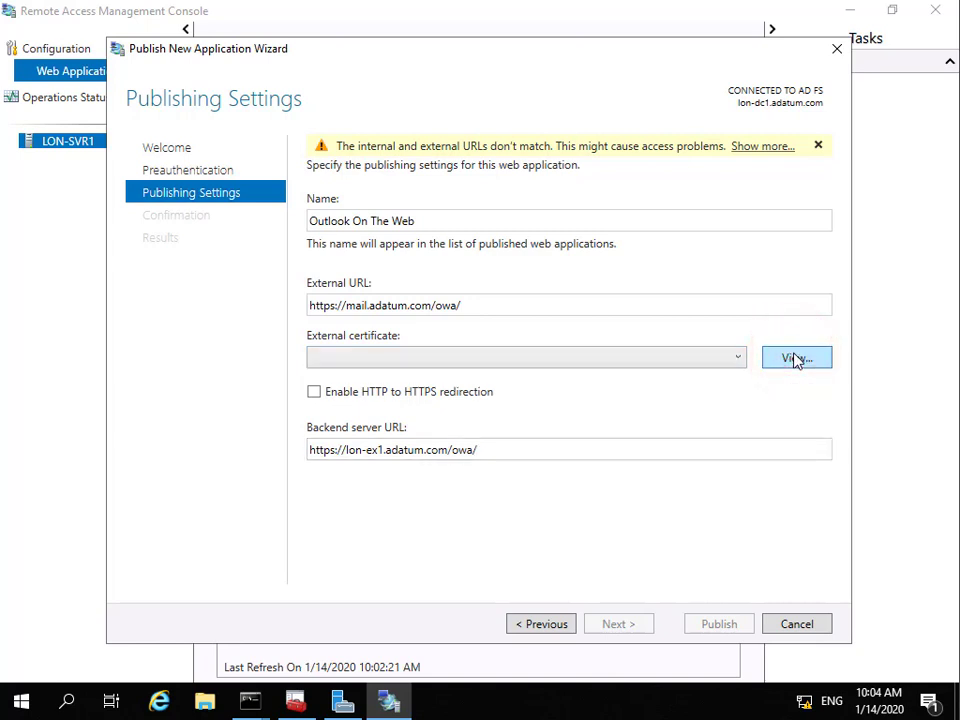
pyautogui.click(742, 360)
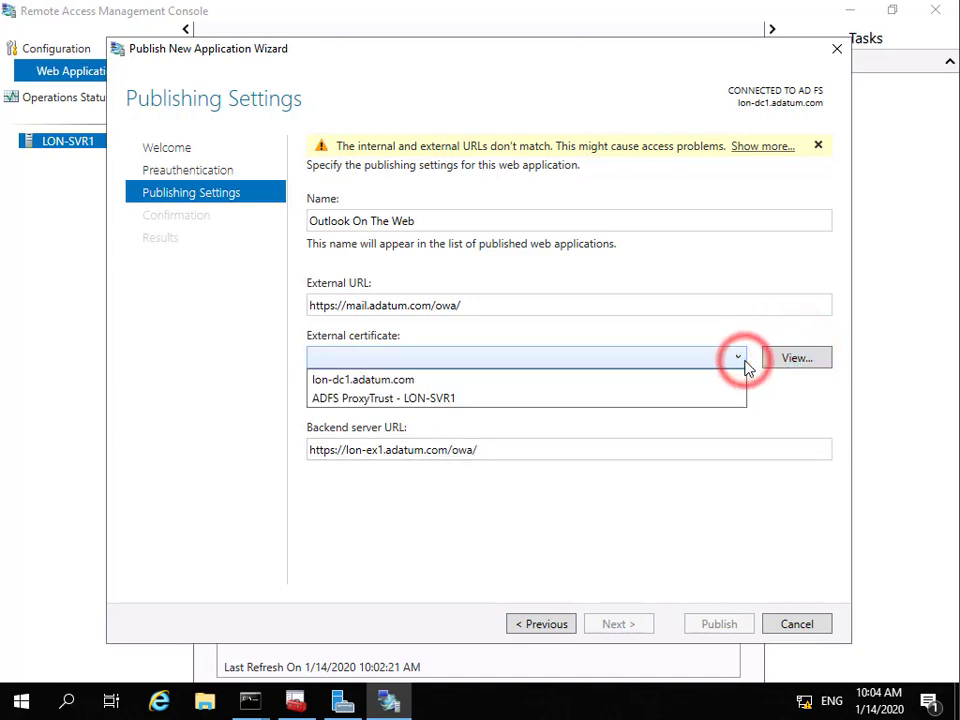
pyautogui.click(527, 384)
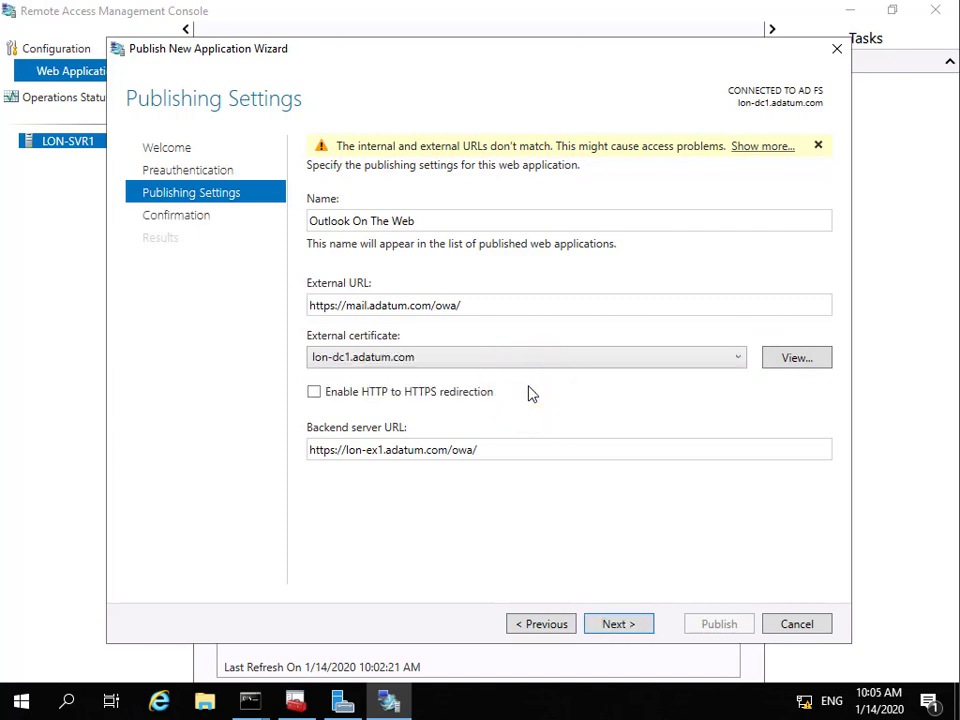
# Review the summary, publish Outlook On The Web, and close the wizard once it succeeds.
pyautogui.click(617, 624)
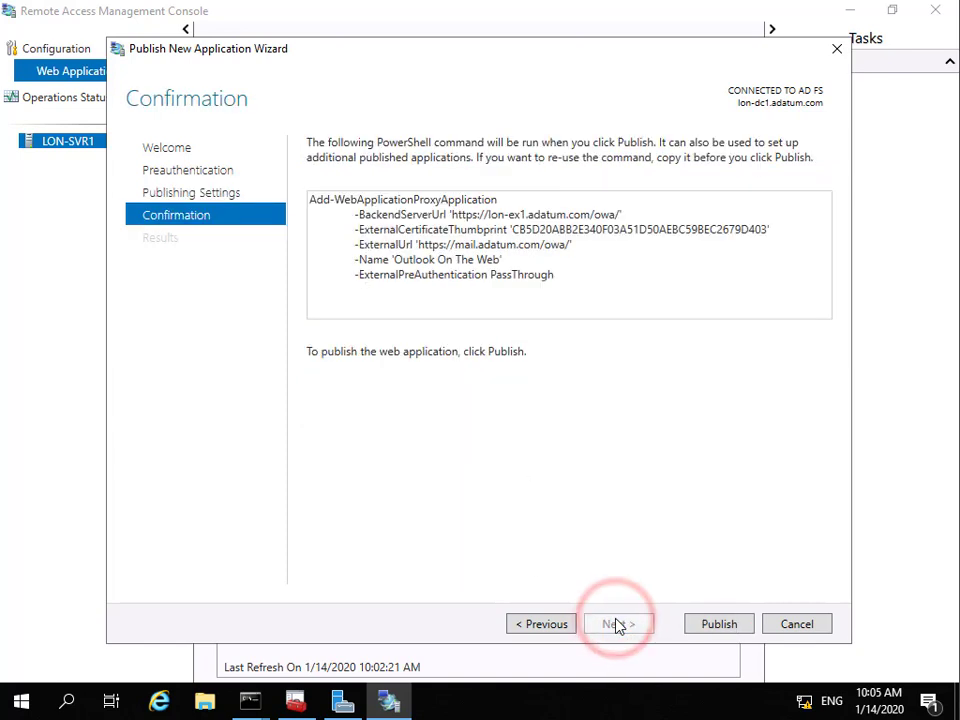
pyautogui.click(705, 628)
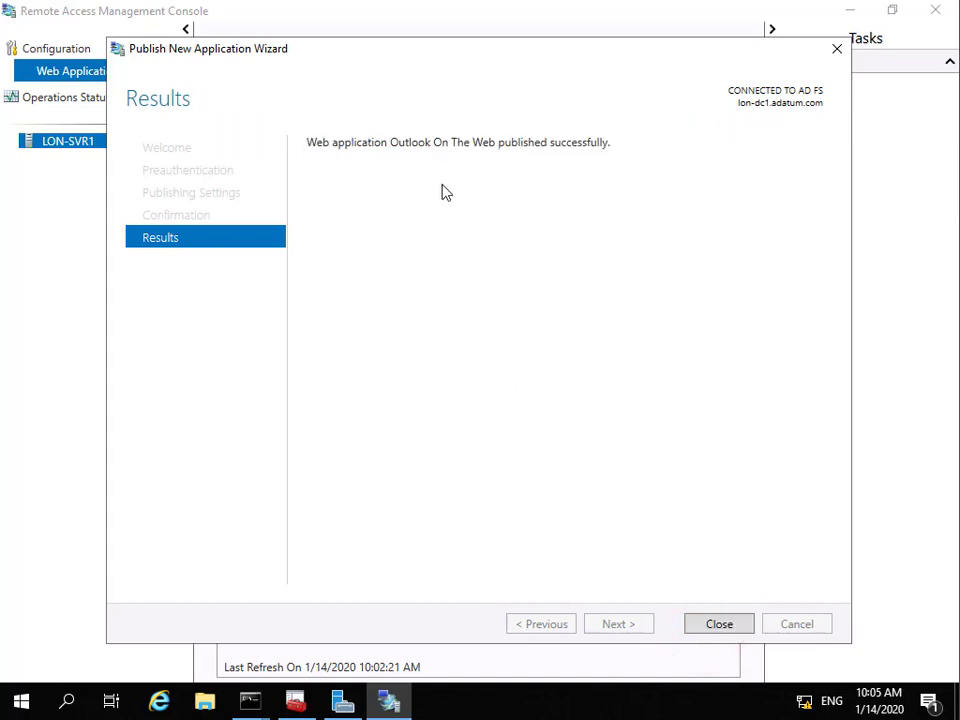
pyautogui.click(707, 626)
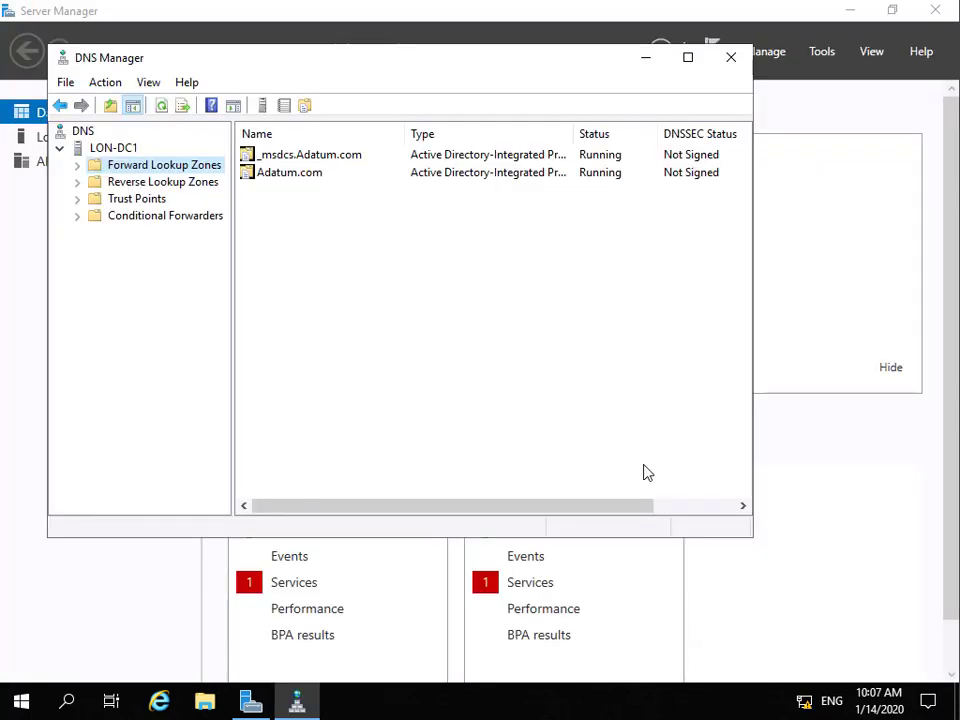
# Create a 'mail' host (A) record at 172.16.0.12 in the Adatum.com forward lookup zone.
pyautogui.click(77, 165)
pyautogui.click(148, 199)
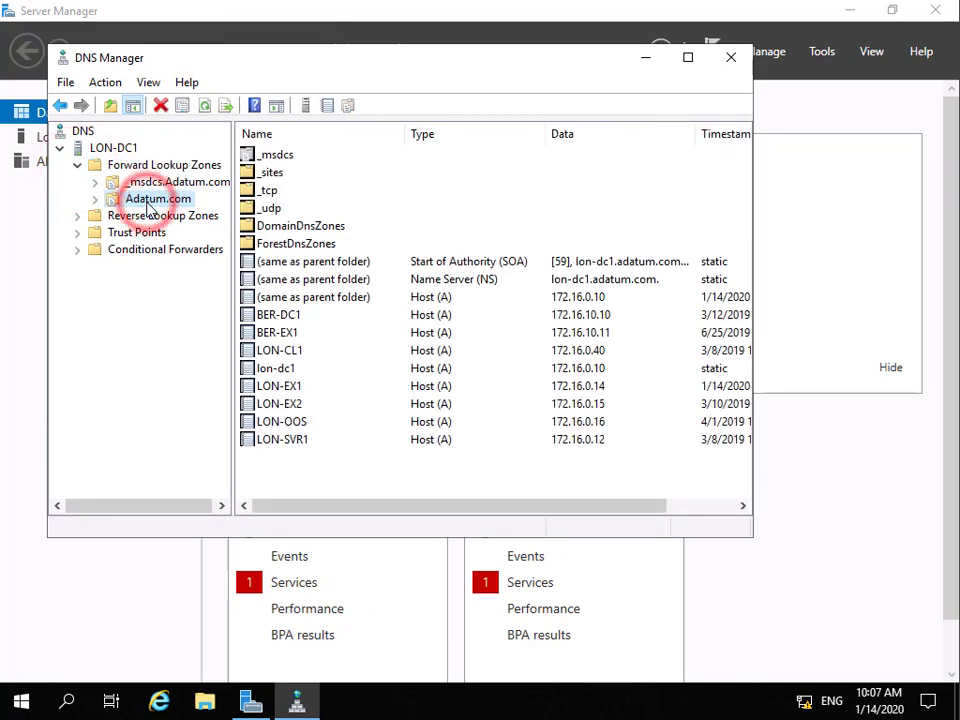
pyautogui.rightClick(148, 203)
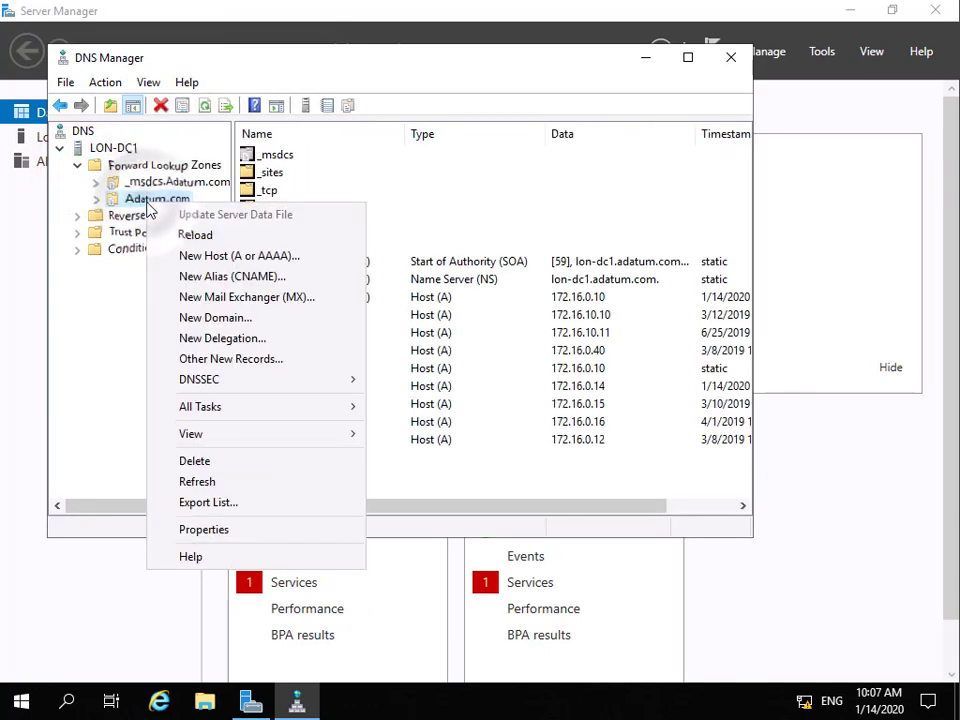
pyautogui.click(205, 257)
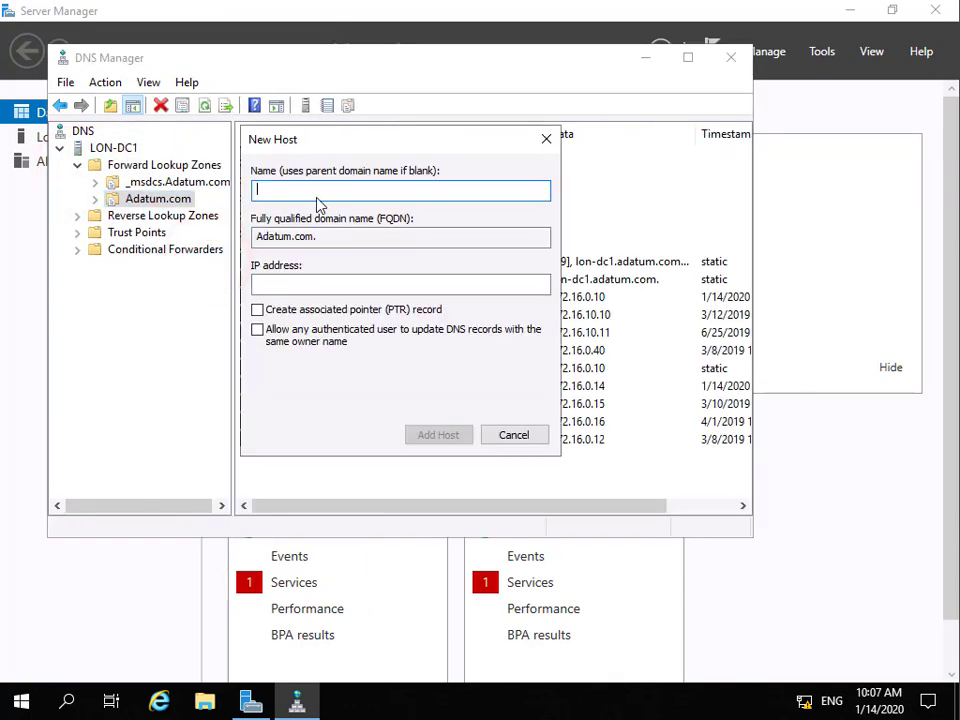
pyautogui.write('mail')
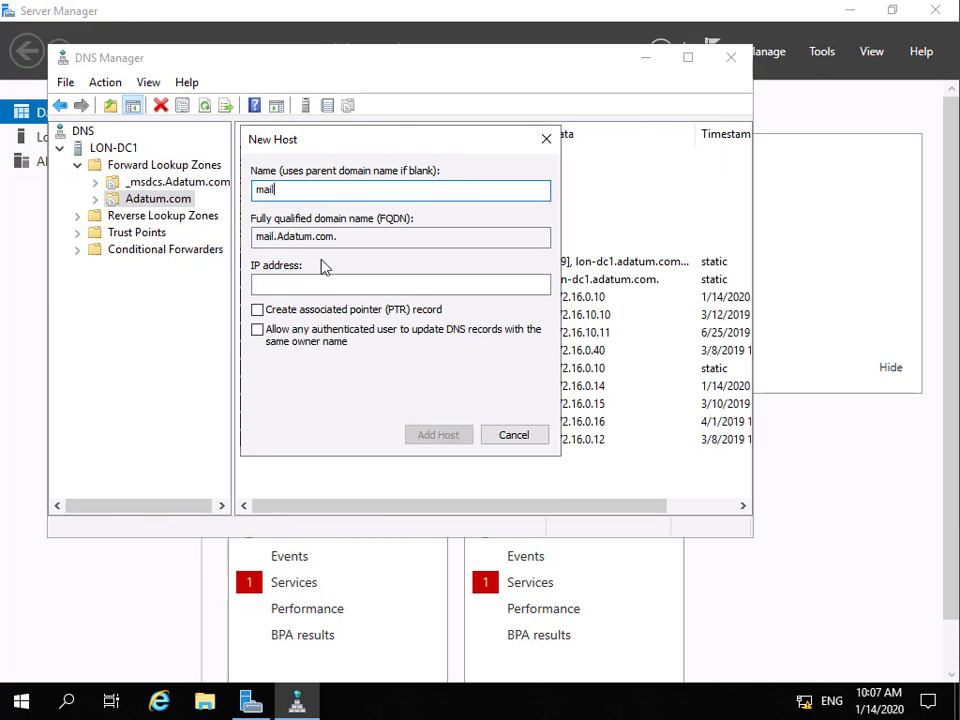
pyautogui.click(322, 287)
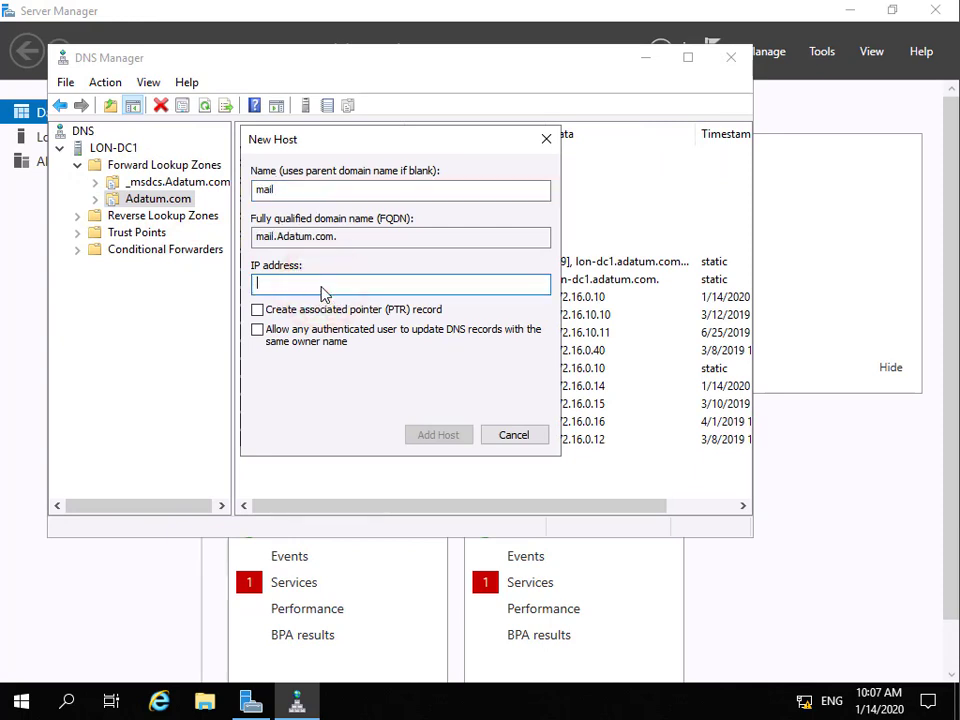
pyautogui.write('172.16.0.12')
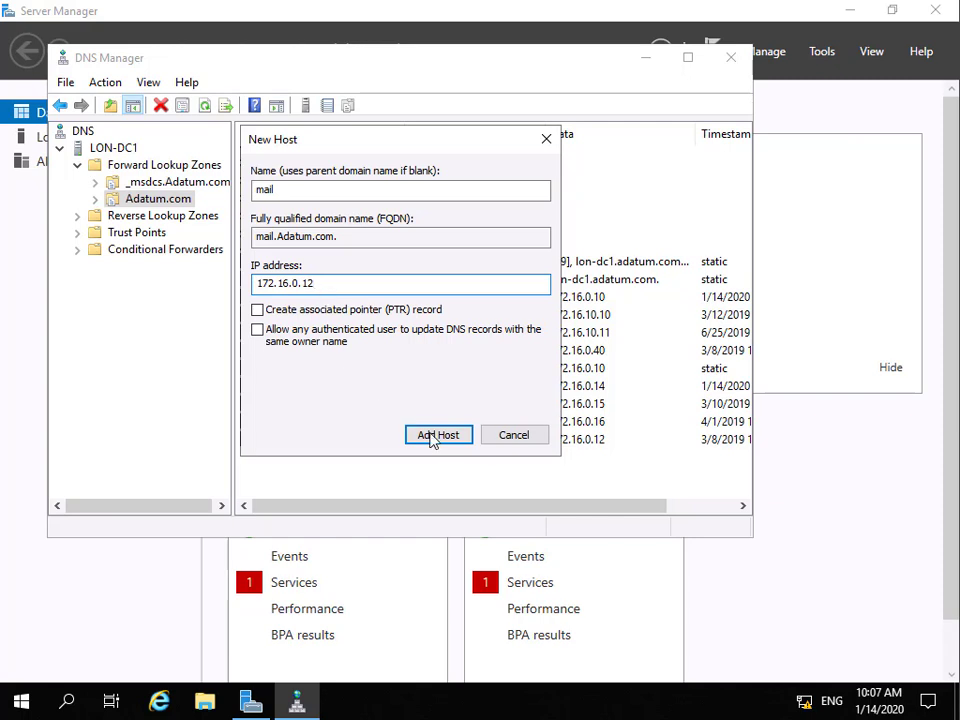
pyautogui.click(437, 435)
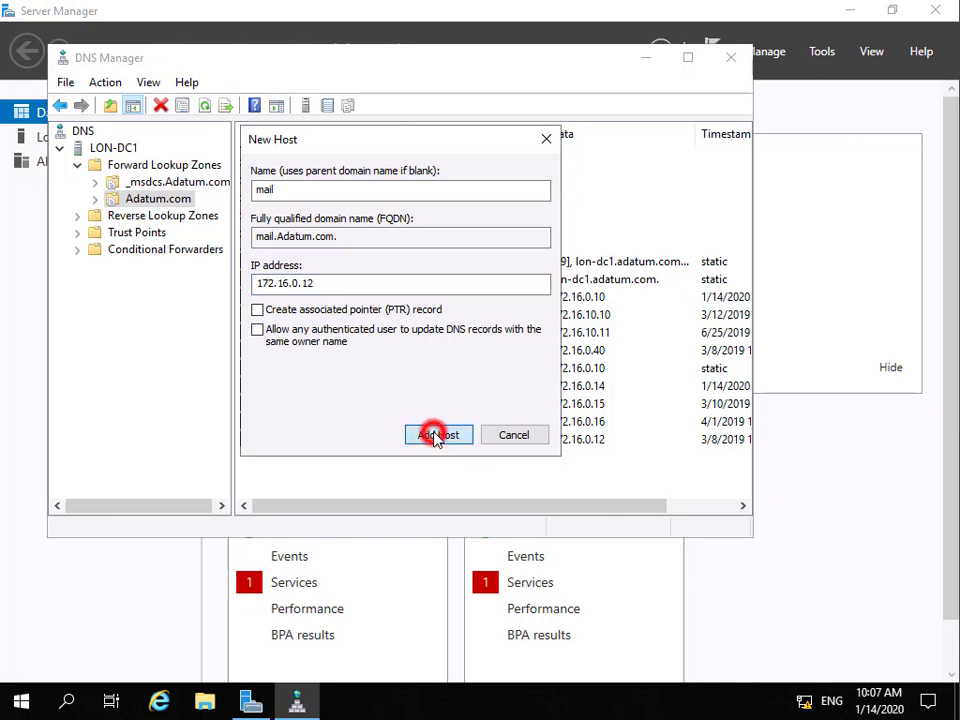
pyautogui.click(609, 420)
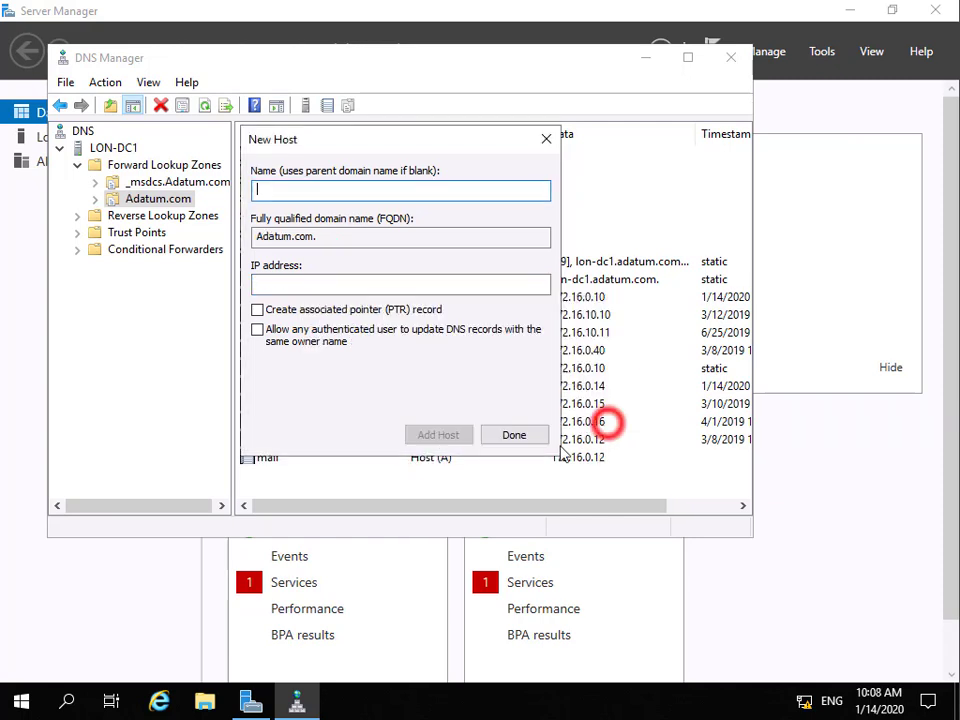
pyautogui.click(503, 436)
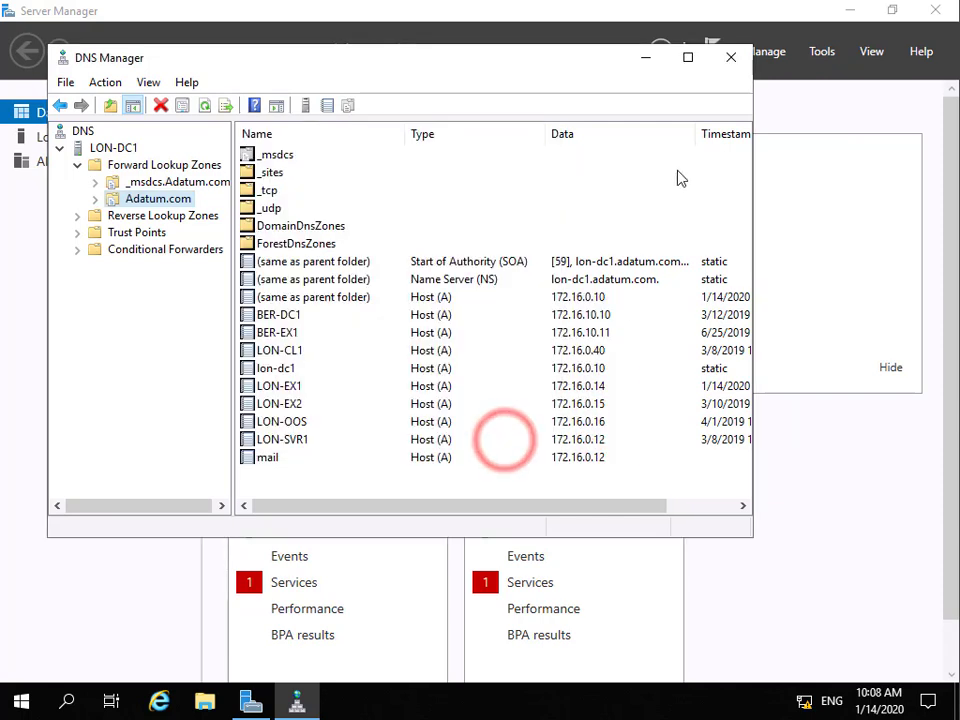
pyautogui.click(643, 62)
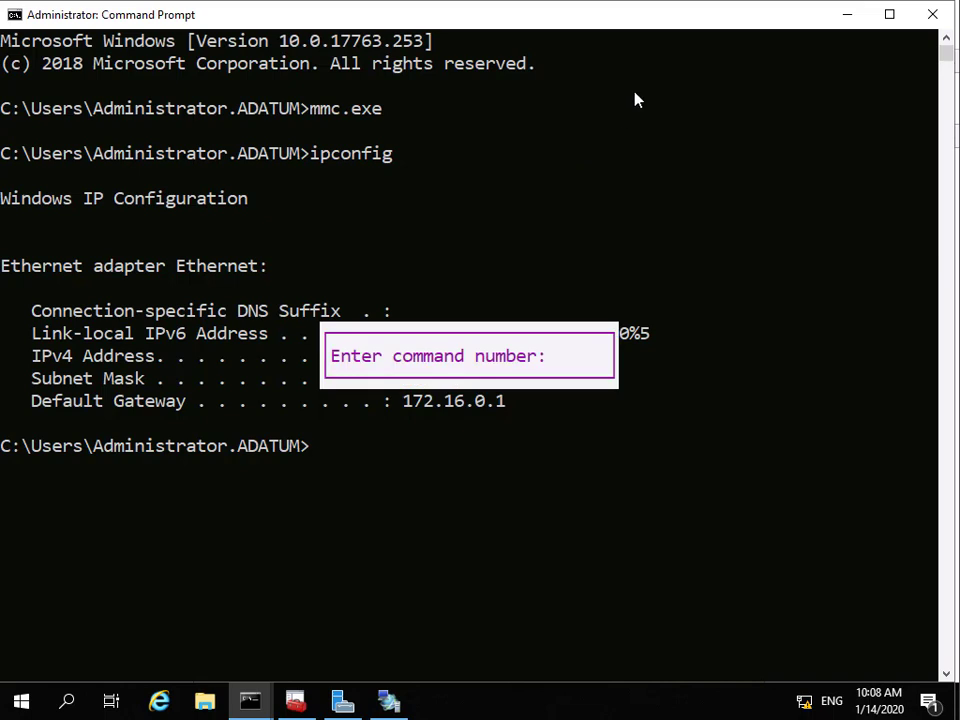
pyautogui.click(645, 444)
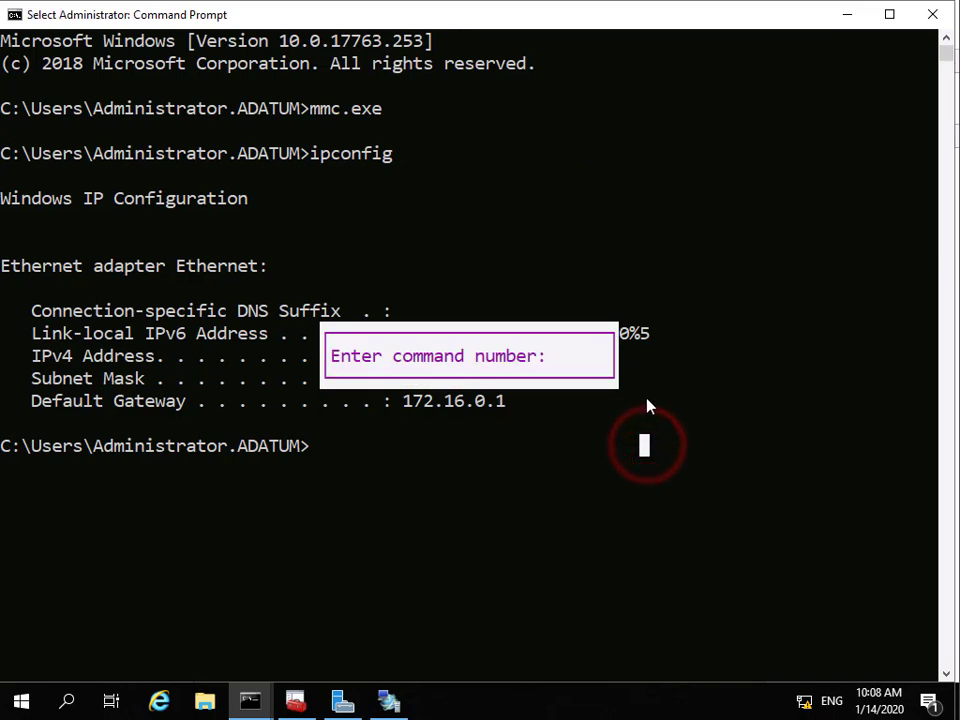
pyautogui.press('Escape')
pyautogui.click(654, 317)
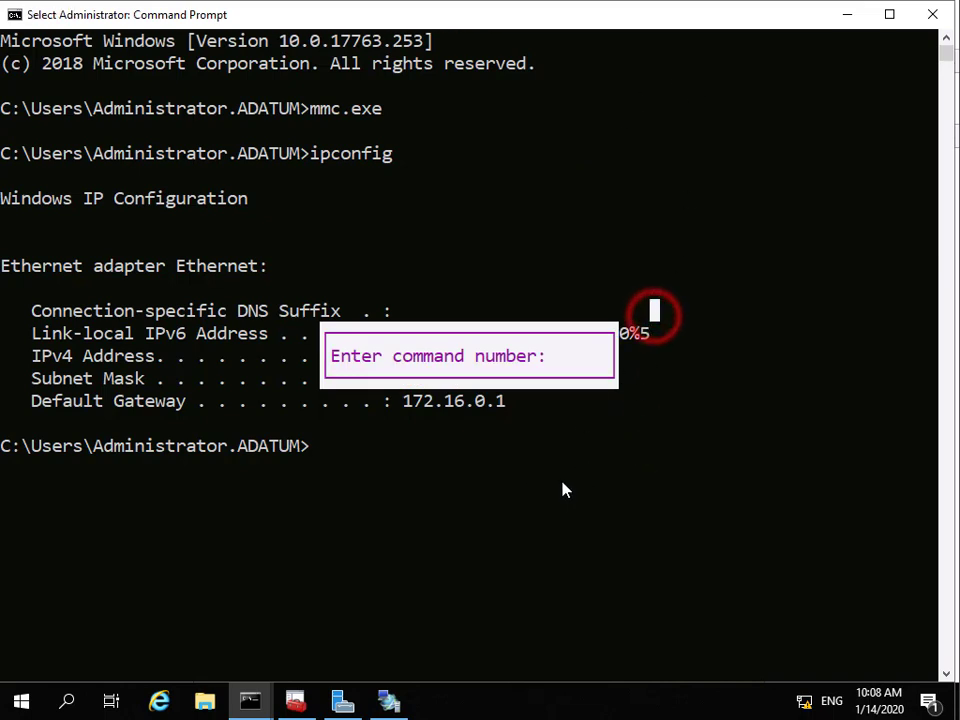
pyautogui.click(560, 485)
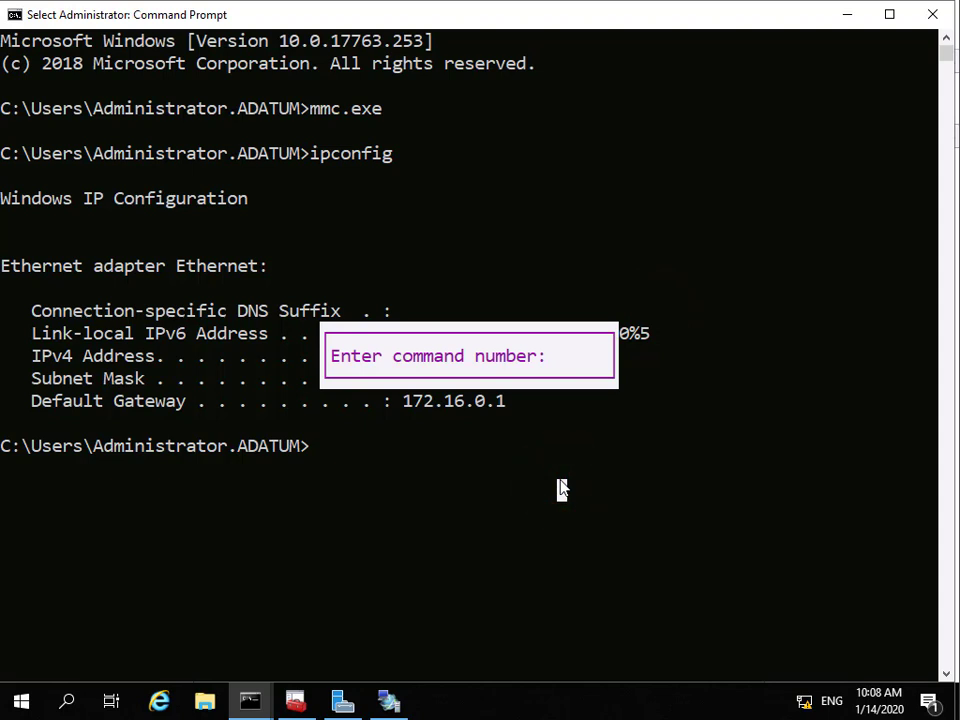
pyautogui.press('Escape')
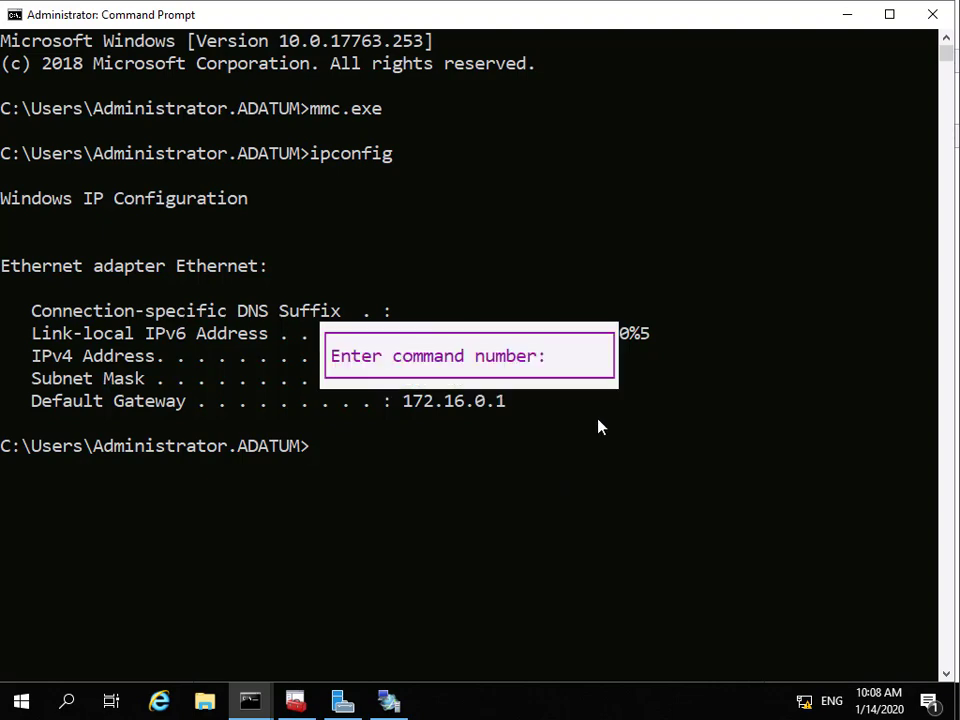
pyautogui.click(561, 448)
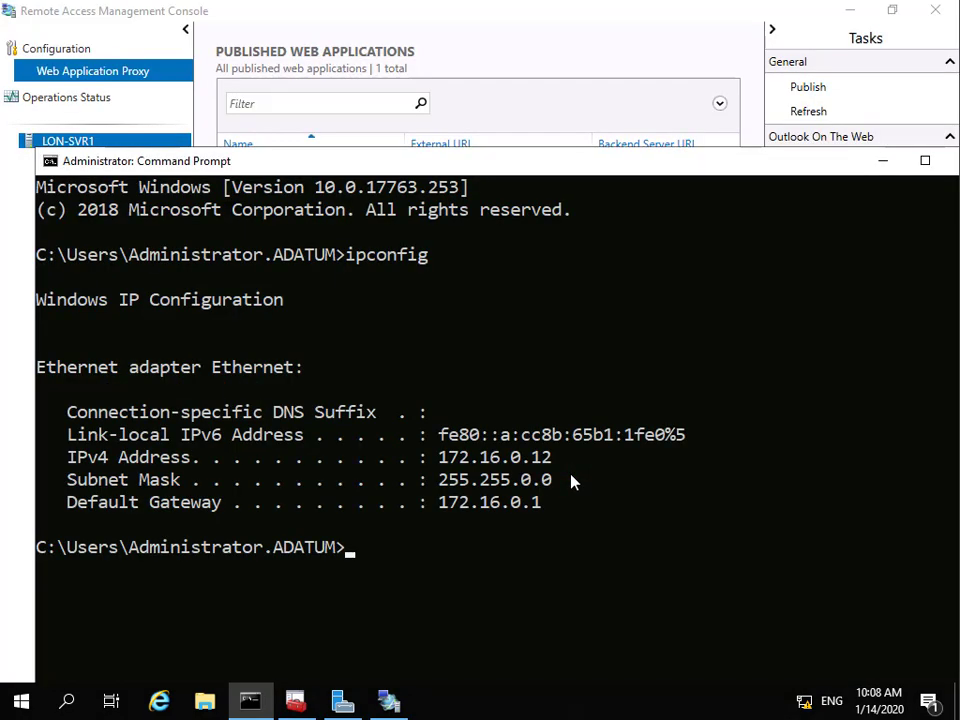
pyautogui.press('F9')
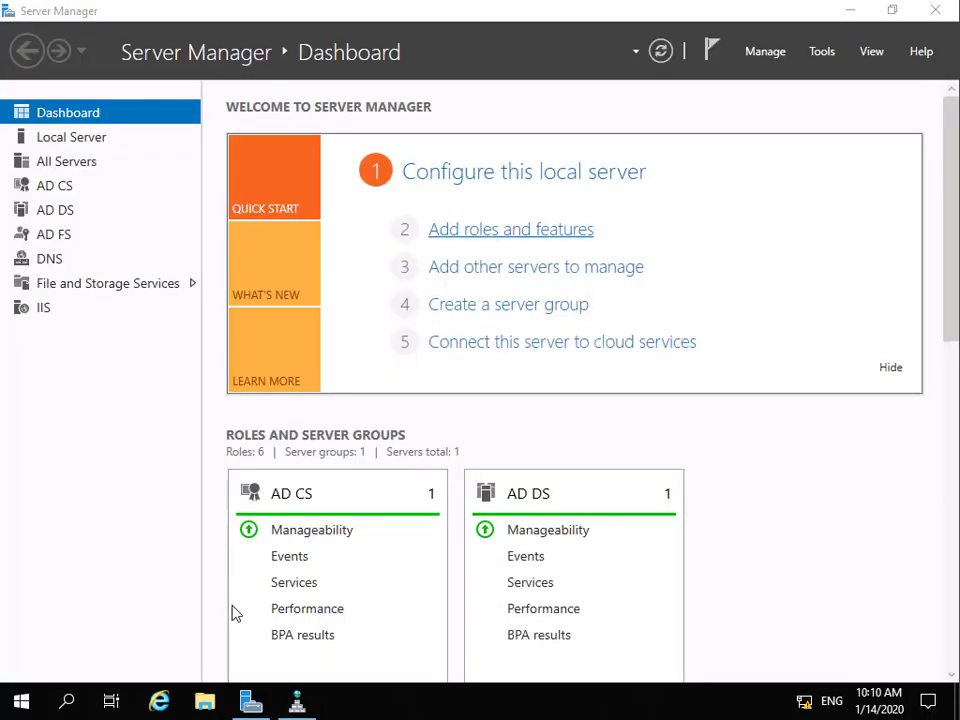
pyautogui.click(160, 700)
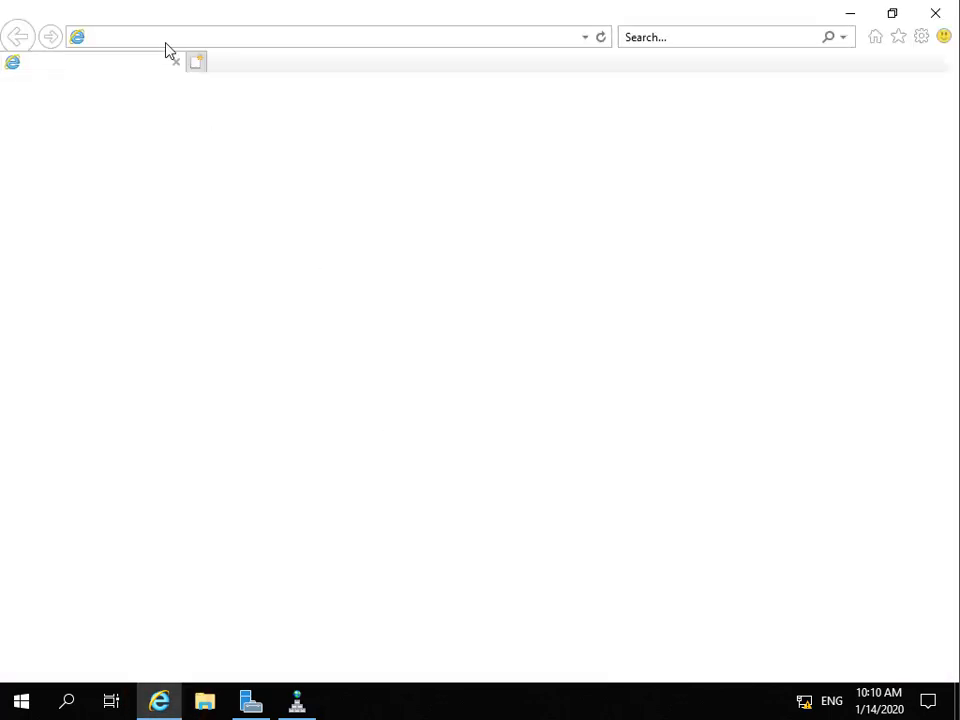
pyautogui.click(166, 43)
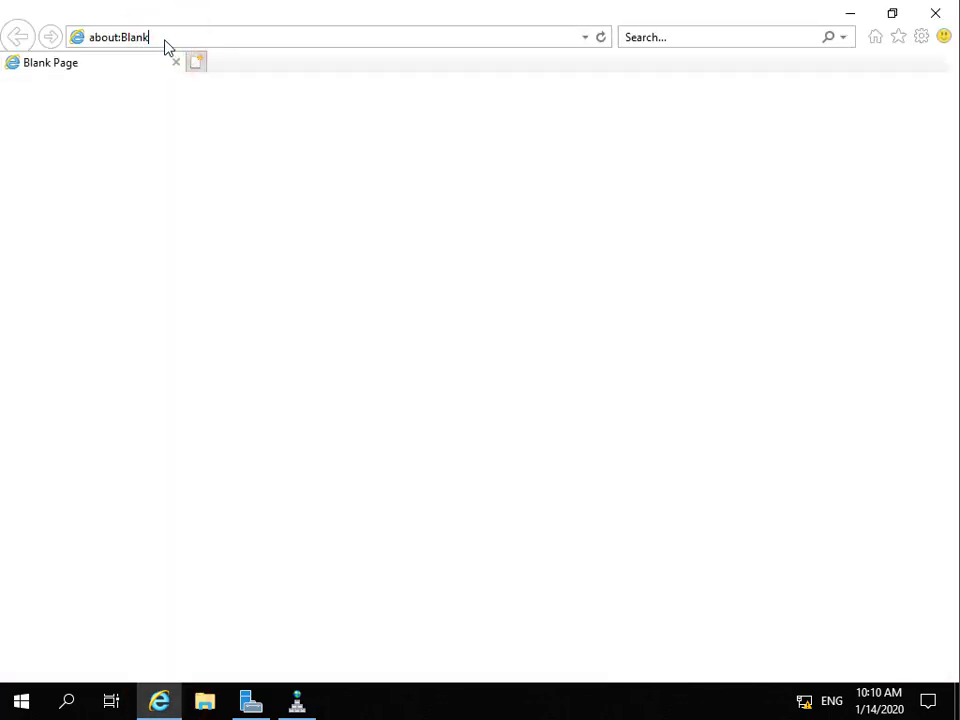
pyautogui.press('BackSpace')
pyautogui.press('BackSpace')
pyautogui.press('BackSpace')
pyautogui.press('BackSpace')
pyautogui.press('BackSpace')
pyautogui.press('BackSpace')
pyautogui.press('BackSpace')
pyautogui.press('BackSpace')
pyautogui.press('BackSpace')
pyautogui.press('BackSpace')
pyautogui.press('BackSpace')
pyautogui.write('h')
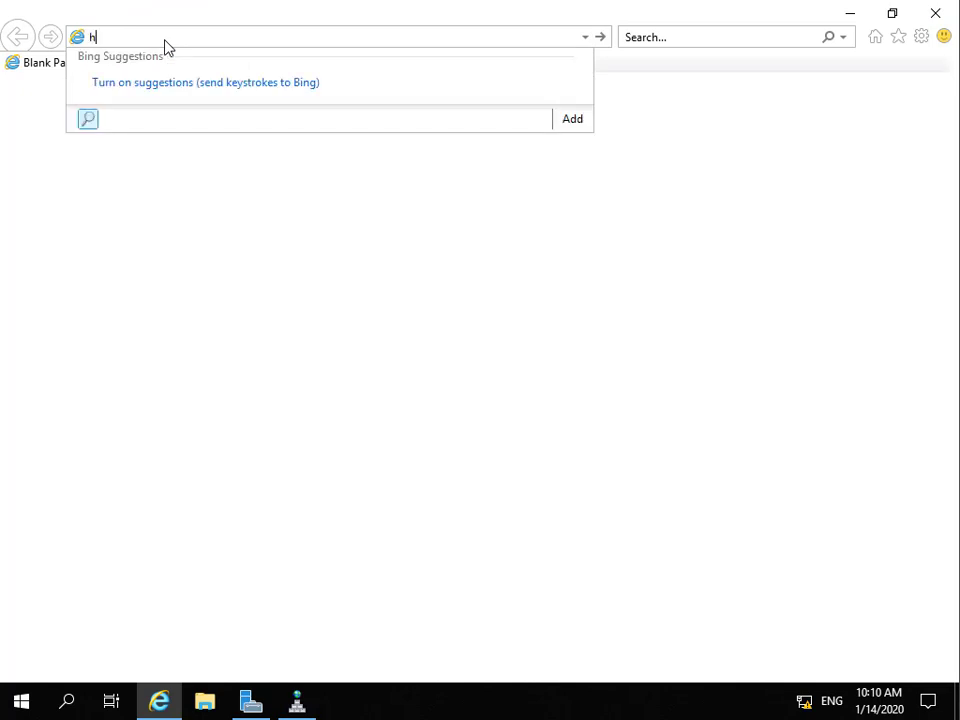
pyautogui.write('ttps://mail.adatum.com')
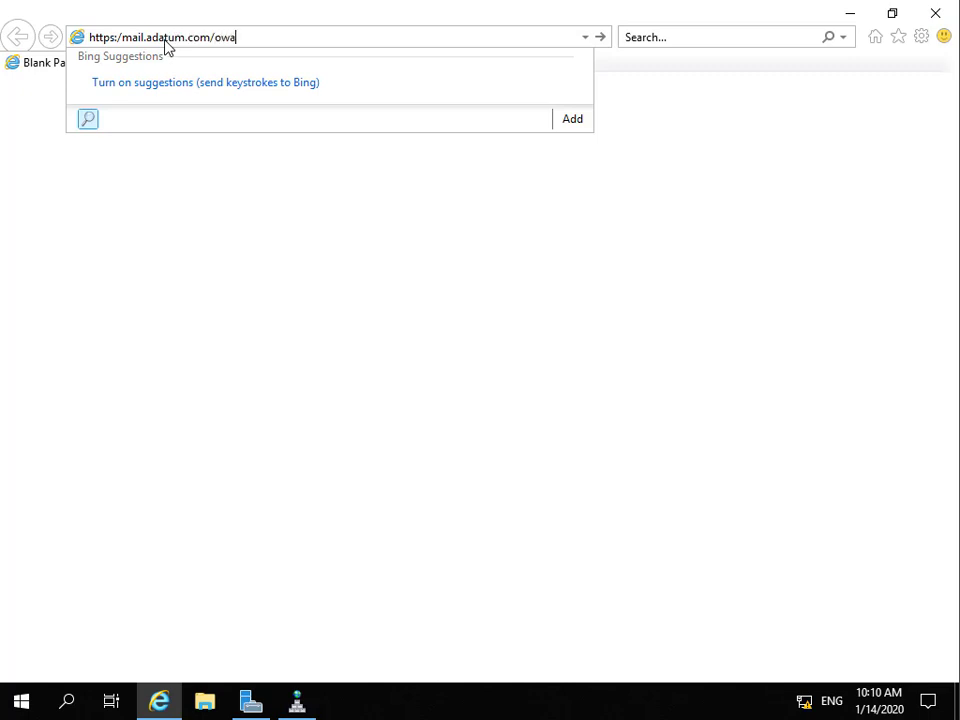
pyautogui.write('/owa')
pyautogui.press('Return')
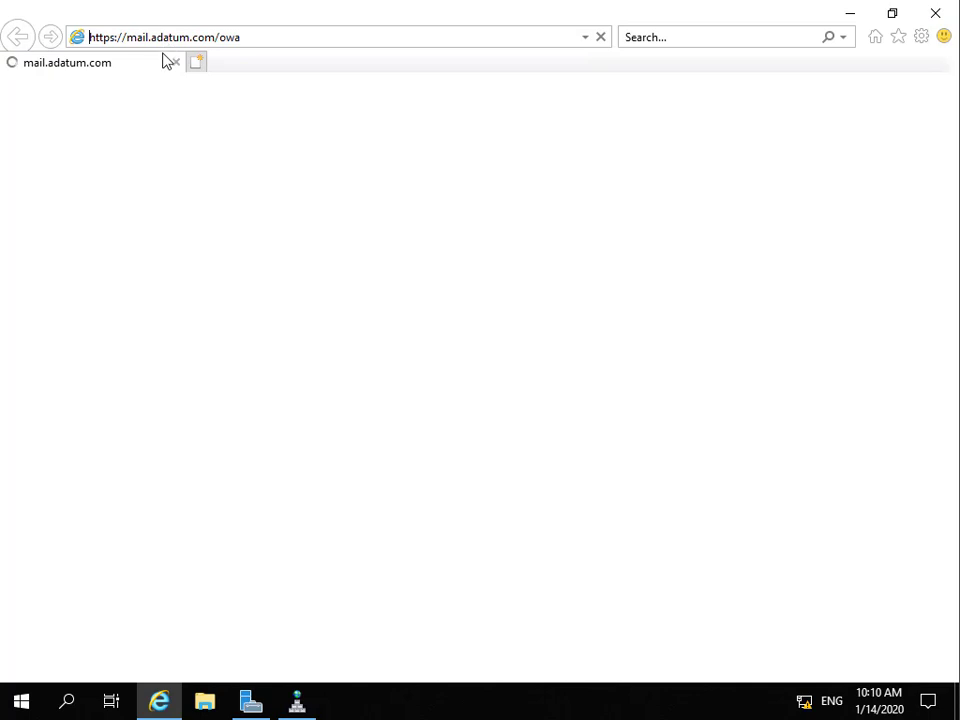